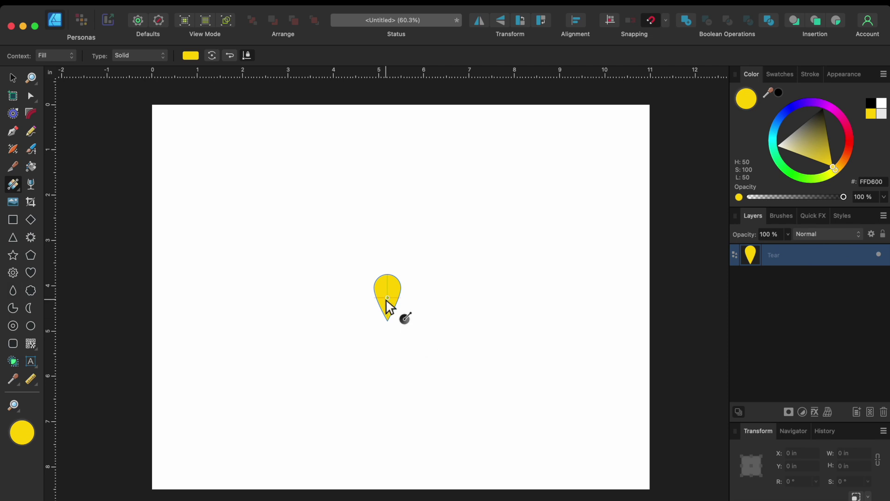
Step: Apply a linear fill gradient to the yellow teardrop, running from yellow at its centre to dark 998100 at its left edge
{"action": "mouse_move", "coordinate": [388, 291]}
{"action": "left_mouse_down"}
{"action": "mouse_move", "coordinate": [376, 298]}
{"action": "mouse_move", "coordinate": [374, 290]}
{"action": "left_mouse_up"}
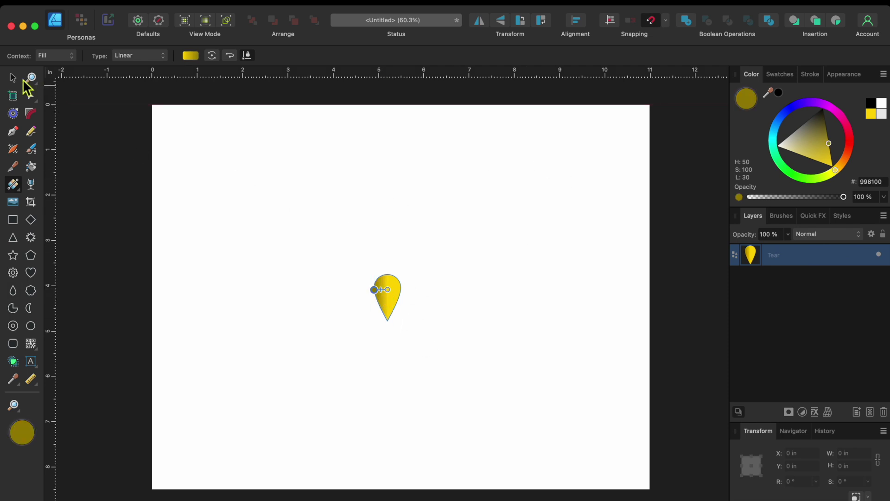
{"action": "left_click", "coordinate": [13, 78]}
{"action": "left_click", "coordinate": [73, 115]}
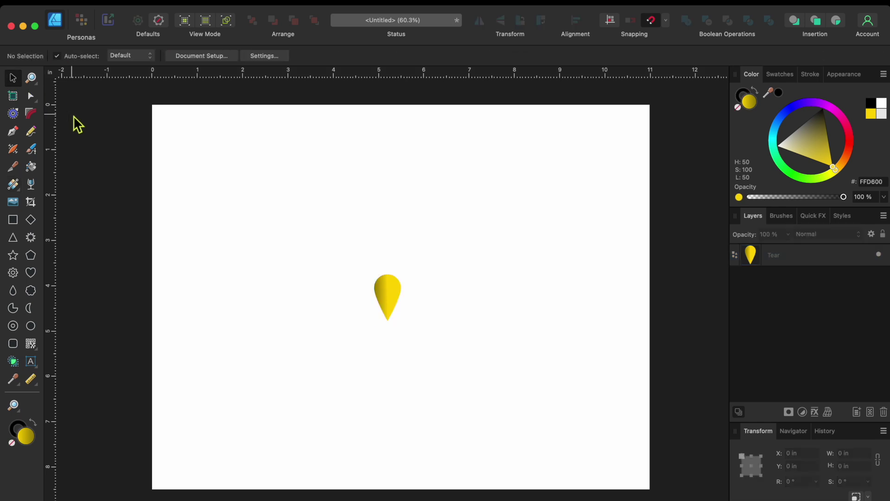
Step: Give the yellow teardrop a black outline 1 pt wide
{"action": "left_click", "coordinate": [394, 302]}
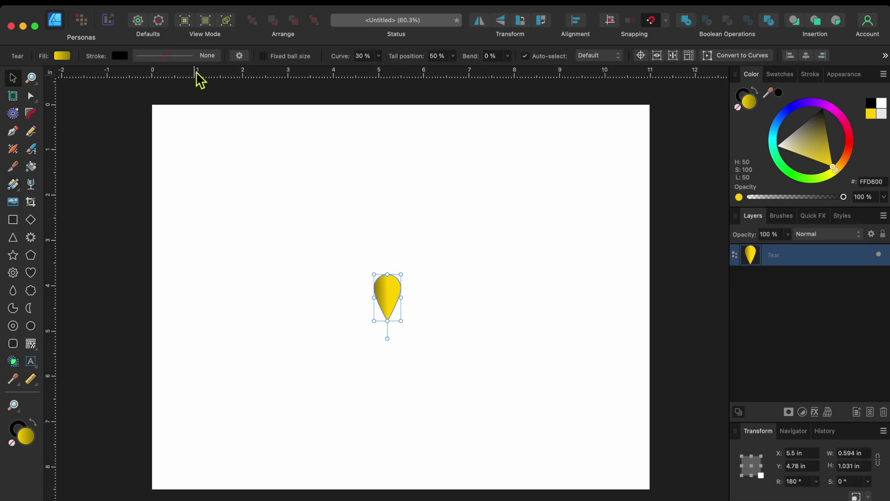
{"action": "left_click", "coordinate": [172, 57]}
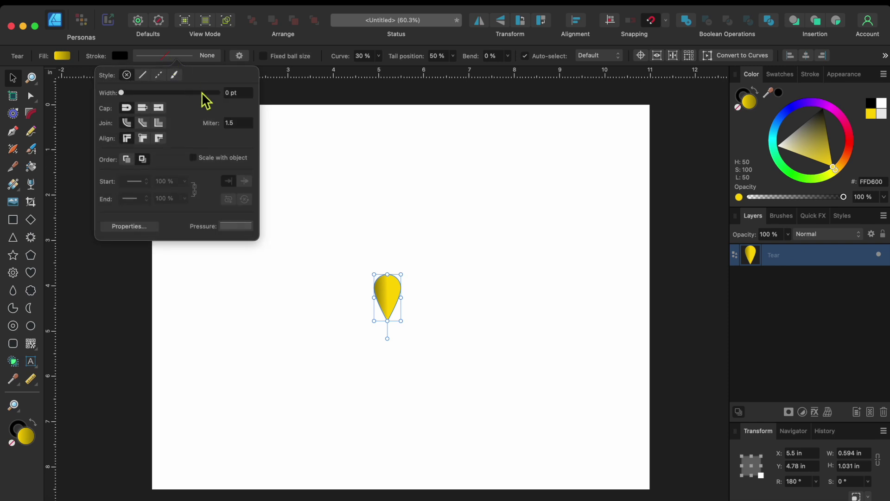
{"action": "left_click", "coordinate": [236, 95]}
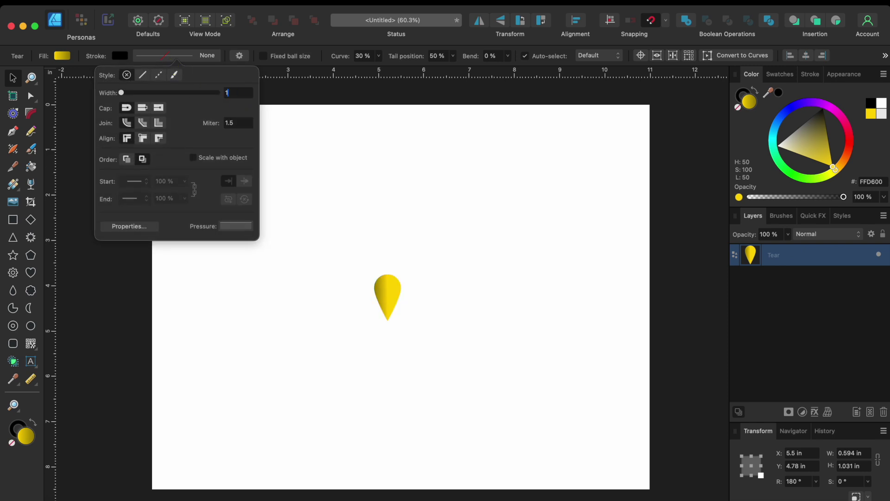
{"action": "type", "text": "1"}
{"action": "key", "text": "Tab"}
{"action": "left_click", "coordinate": [75, 301]}
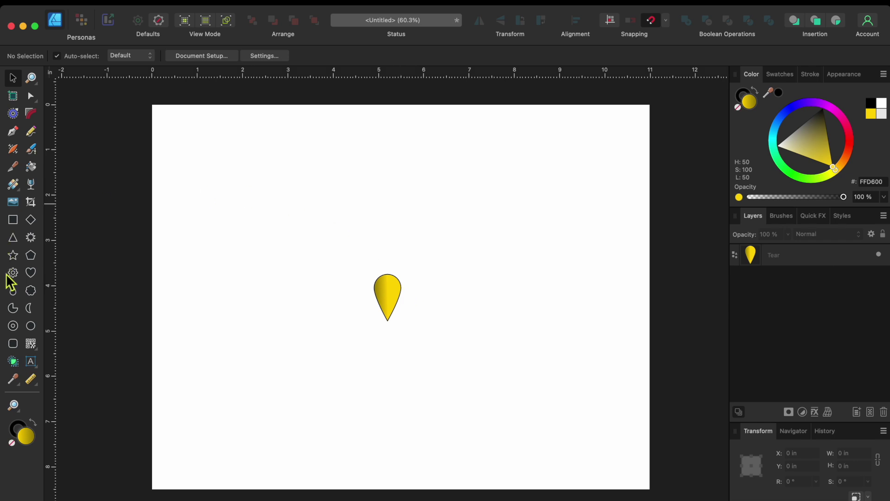
Step: Draw a narrow upright teardrop about 0.35 × 1.23 in beside the yellow one and fill it with red-orange FF4300
{"action": "left_click", "coordinate": [13, 290]}
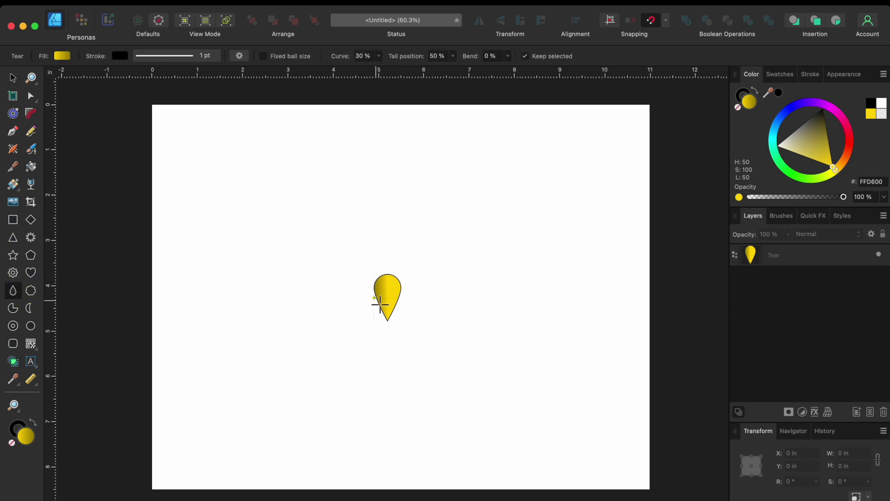
{"action": "left_click_drag", "start_coordinate": [413, 275], "coordinate": [432, 330]}
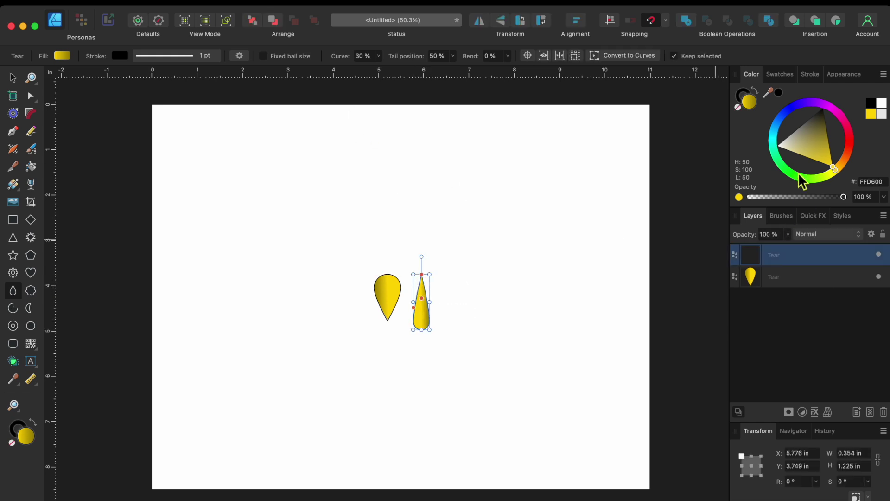
{"action": "left_click", "coordinate": [850, 153]}
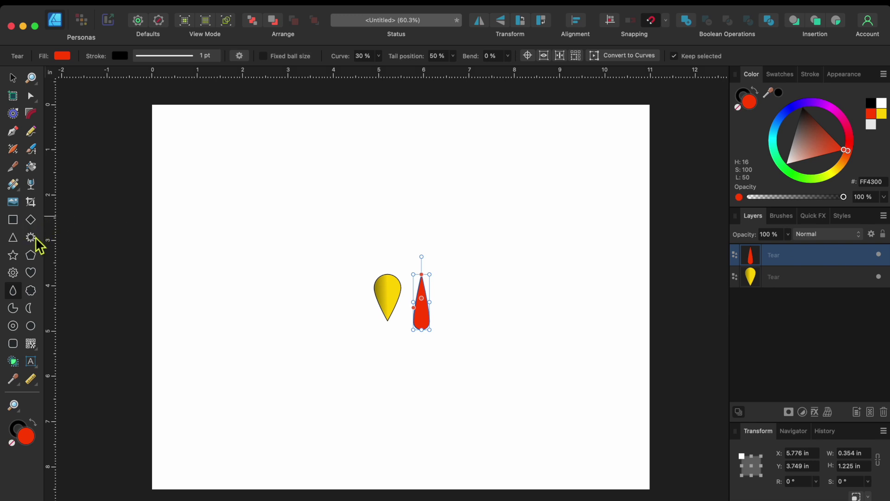
Step: Apply a linear fill gradient to the red teardrop, running from its centre to dark 992800 at its left edge
{"action": "left_click", "coordinate": [13, 184]}
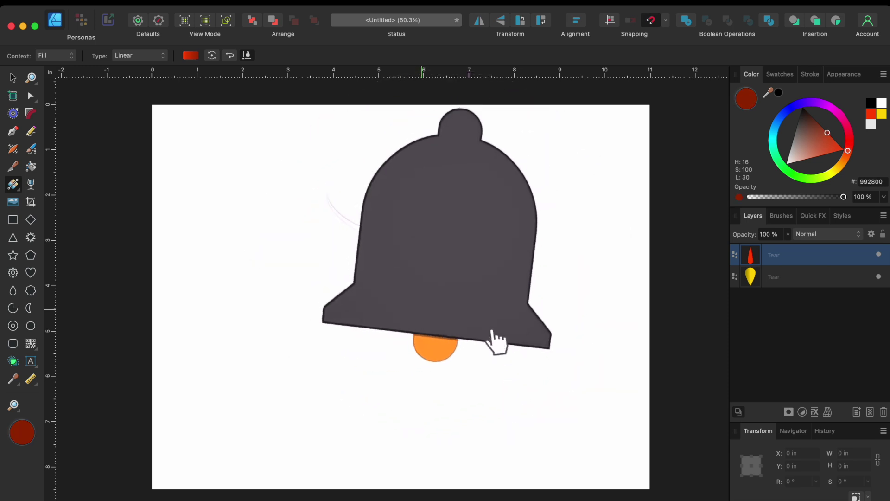
{"action": "left_click_drag", "start_coordinate": [412, 354], "coordinate": [409, 391]}
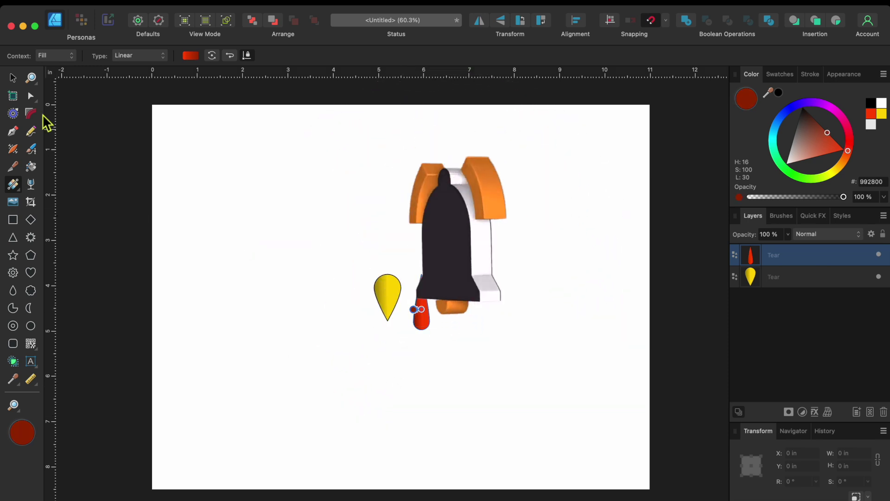
{"action": "left_click", "coordinate": [13, 78]}
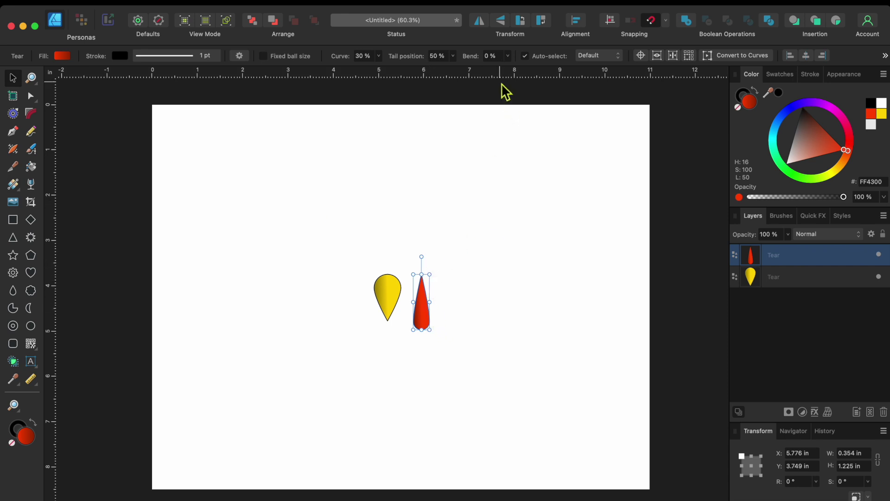
Step: Convert the red teardrop to curves, lower its tip and bend its left side inward to form a curved wattle shape
{"action": "right_click", "coordinate": [424, 313]}
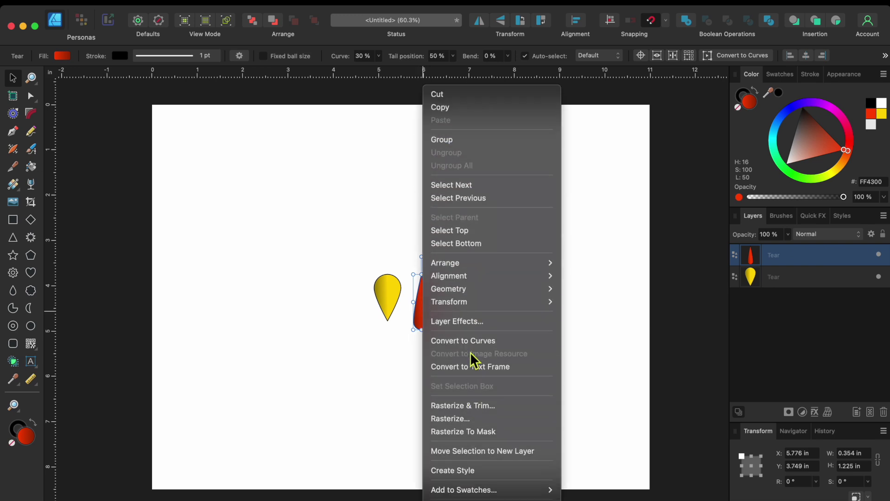
{"action": "left_click", "coordinate": [477, 342]}
{"action": "left_click_drag", "start_coordinate": [420, 310], "coordinate": [421, 298]}
{"action": "scroll", "coordinate": [426, 284], "scroll_direction": "up", "scroll_amount": 5}
{"action": "left_click", "coordinate": [416, 264]}
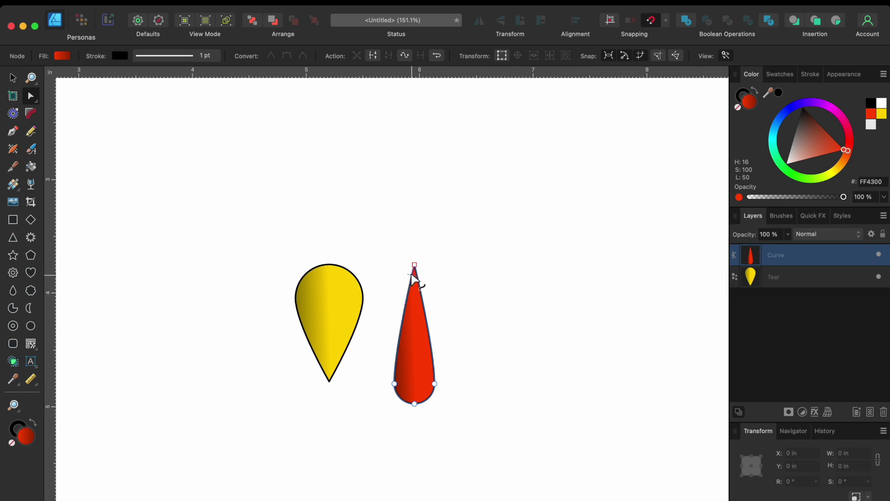
{"action": "left_click", "coordinate": [414, 268]}
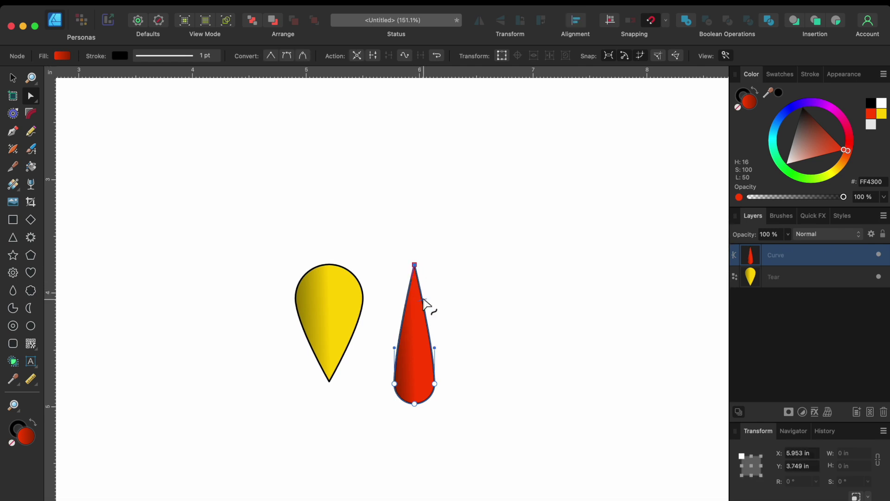
{"action": "left_click_drag", "start_coordinate": [429, 329], "coordinate": [404, 350]}
{"action": "left_click_drag", "start_coordinate": [415, 265], "coordinate": [410, 284]}
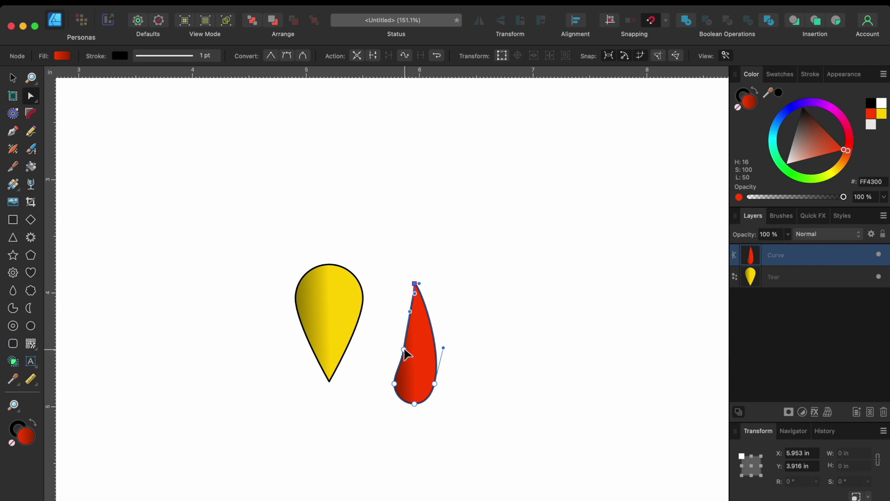
{"action": "right_click", "coordinate": [405, 353]}
{"action": "left_click", "coordinate": [354, 238]}
Step: Rotate the red wattle shape and place it so its tip meets the upper right edge of the yellow teardrop
{"action": "left_click", "coordinate": [13, 77]}
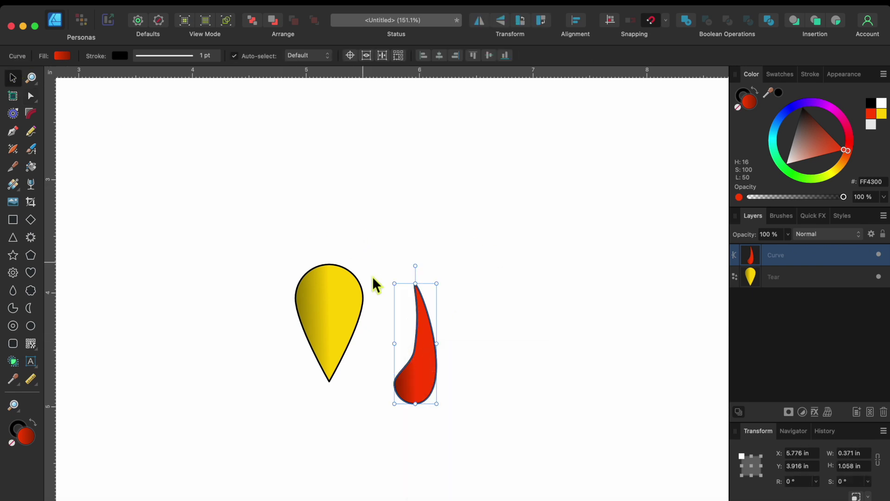
{"action": "left_click_drag", "start_coordinate": [416, 270], "coordinate": [403, 277]}
{"action": "left_click_drag", "start_coordinate": [429, 357], "coordinate": [389, 360]}
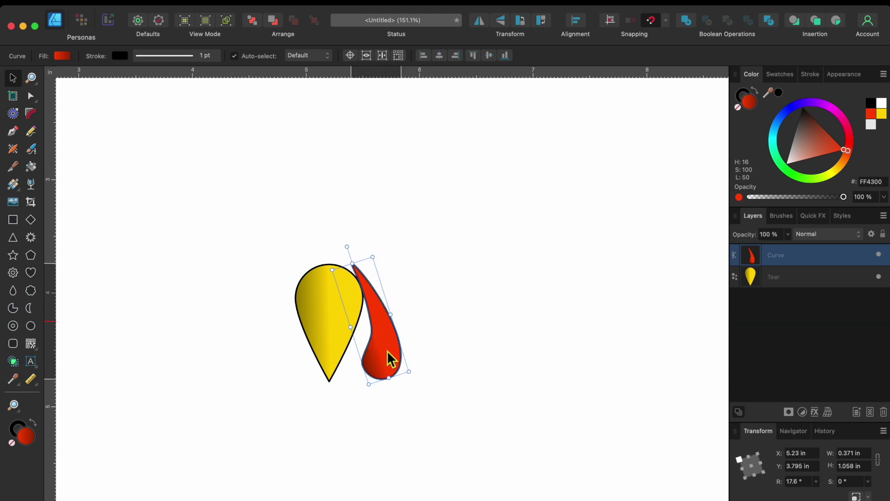
{"action": "left_click_drag", "start_coordinate": [352, 249], "coordinate": [345, 256]}
Step: Rotate the yellow teardrop to about 175.9° and duplicate it
{"action": "left_click", "coordinate": [298, 320]}
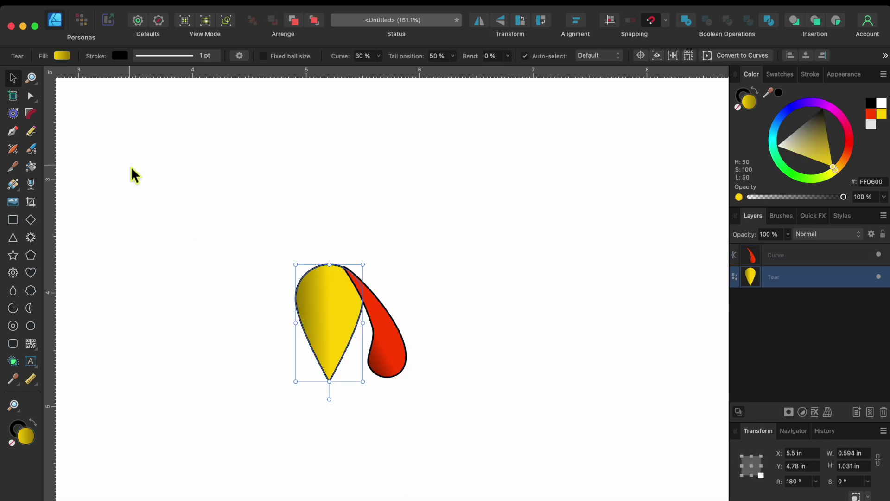
{"action": "left_click_drag", "start_coordinate": [335, 402], "coordinate": [330, 402]}
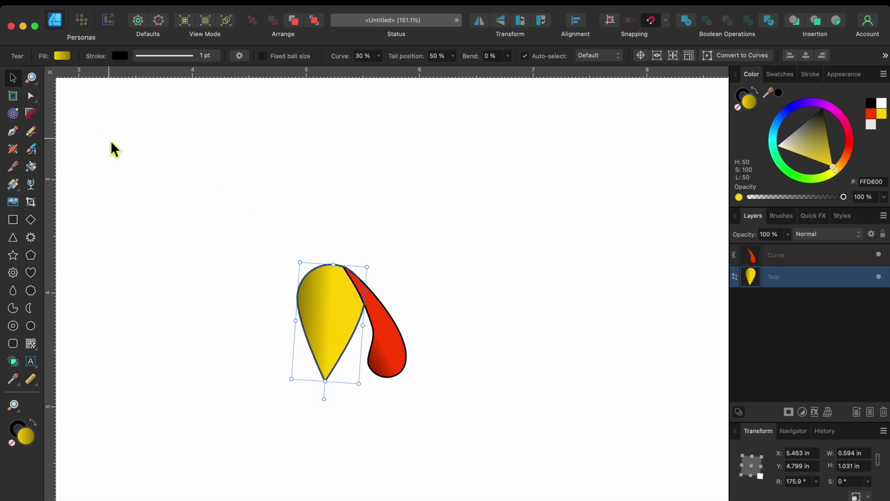
{"action": "key", "text": "super+j"}
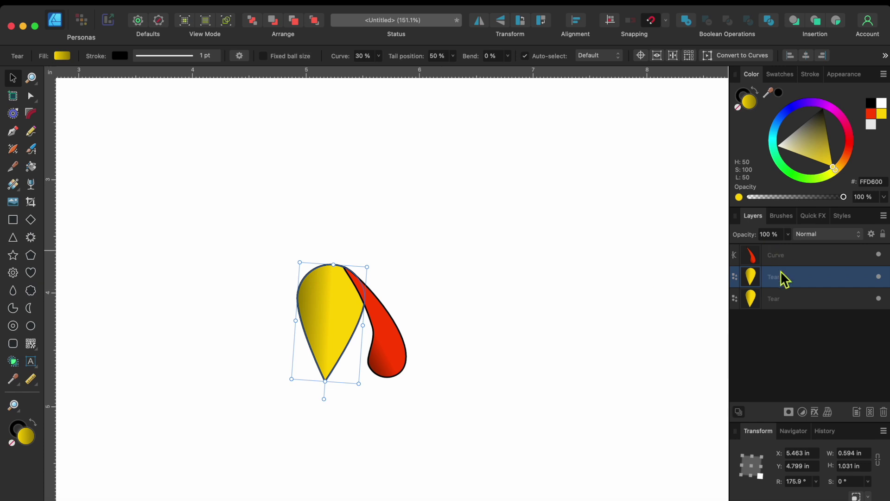
Step: Fill the rear teardrop copy with red FF0500, then rotate and resize it so only its tip shows right of the yellow one
{"action": "left_click", "coordinate": [770, 303]}
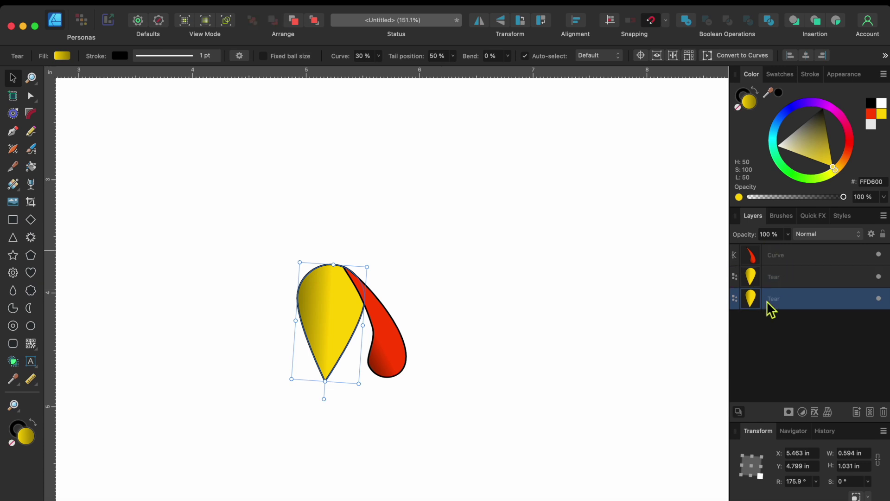
{"action": "left_click", "coordinate": [848, 141]}
{"action": "left_click_drag", "start_coordinate": [325, 403], "coordinate": [338, 415]}
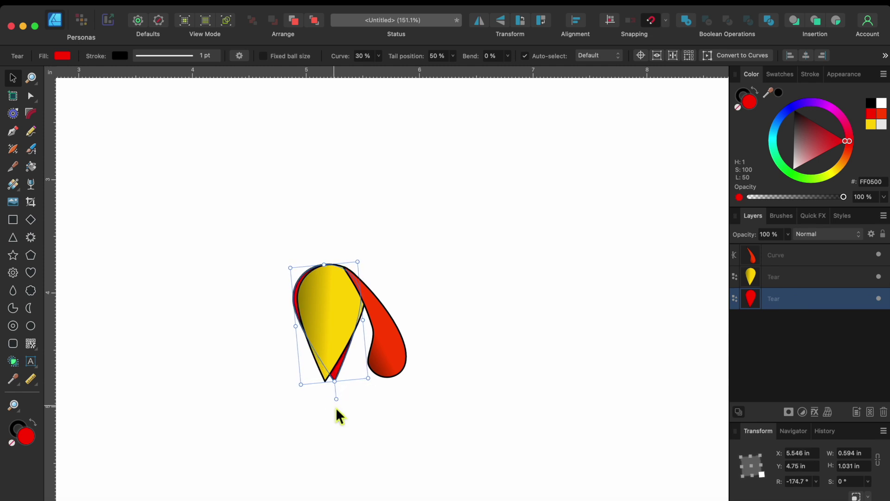
{"action": "left_click_drag", "start_coordinate": [294, 270], "coordinate": [301, 274]}
{"action": "left_click", "coordinate": [459, 267]}
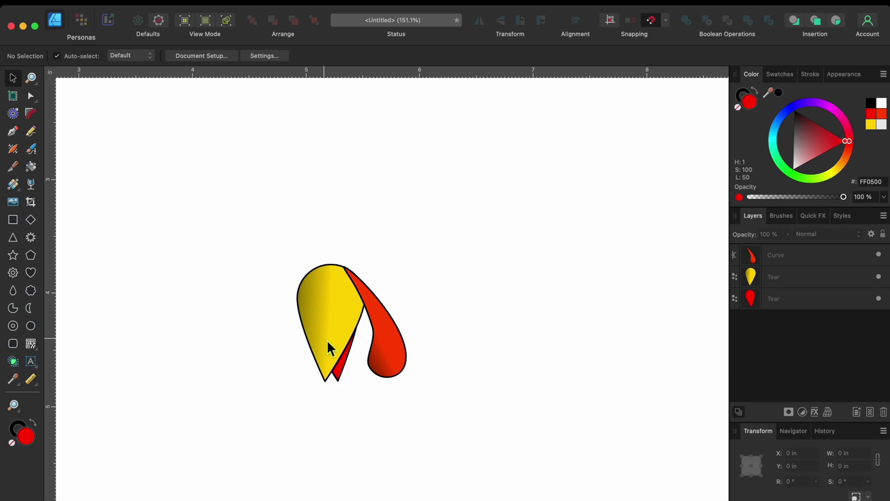
Step: Draw a circle about 2.38 in across over the teardrop shapes and fill it with brown AA5C00
{"action": "scroll", "coordinate": [352, 291], "scroll_direction": "down", "scroll_amount": 3}
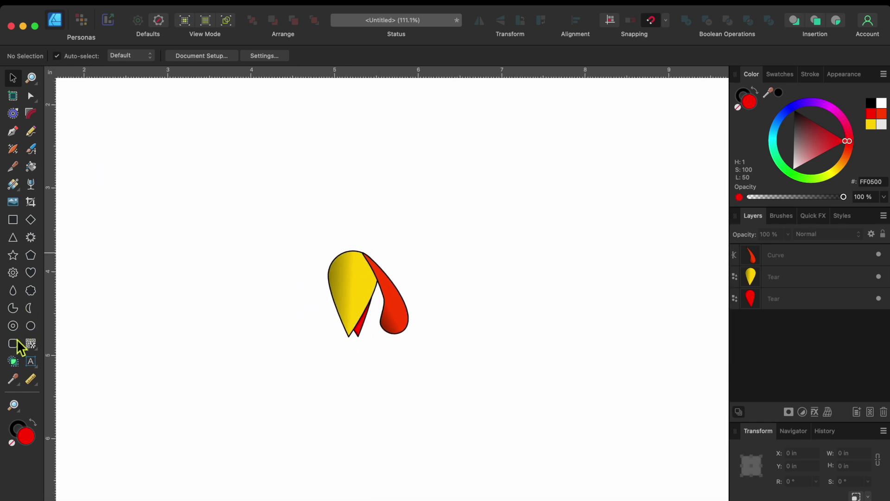
{"action": "left_click", "coordinate": [31, 326]}
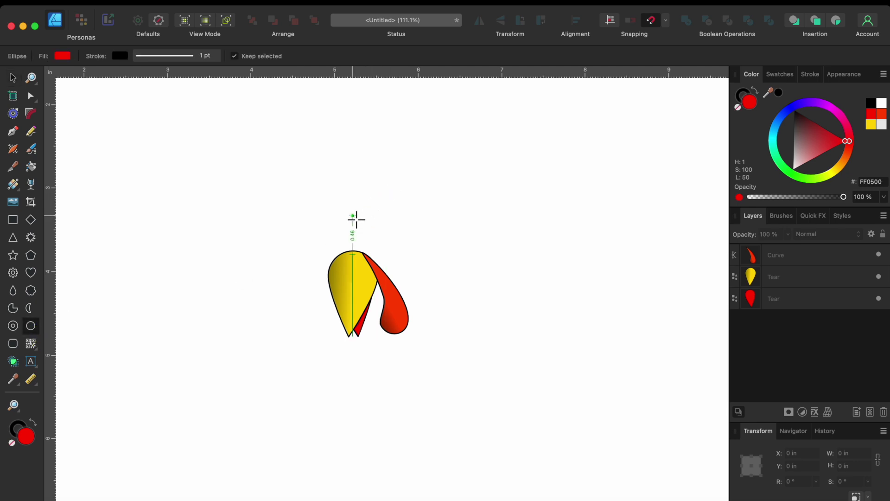
{"action": "left_click_drag", "start_coordinate": [357, 219], "coordinate": [447, 324]}
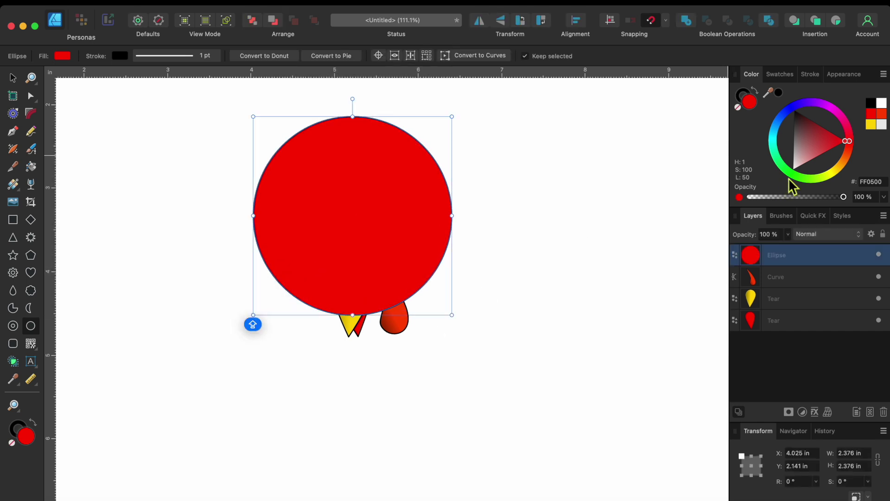
{"action": "left_click", "coordinate": [844, 162]}
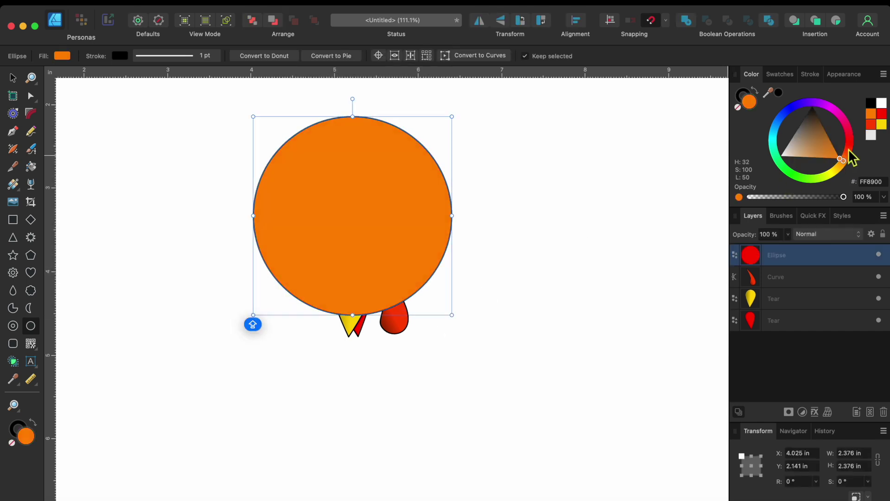
{"action": "left_click_drag", "start_coordinate": [841, 152], "coordinate": [836, 140]}
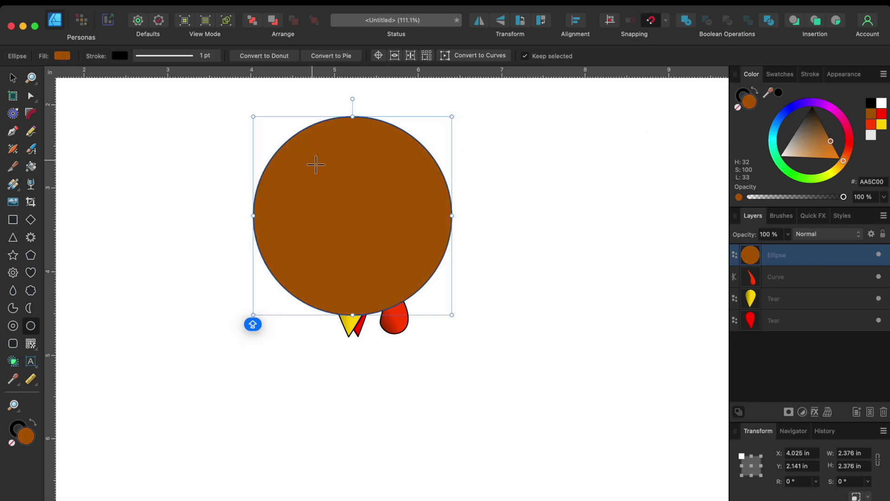
Step: Move the brown circle down and slightly right so it covers the beak and wattle shapes, and deselect it
{"action": "left_click", "coordinate": [13, 77]}
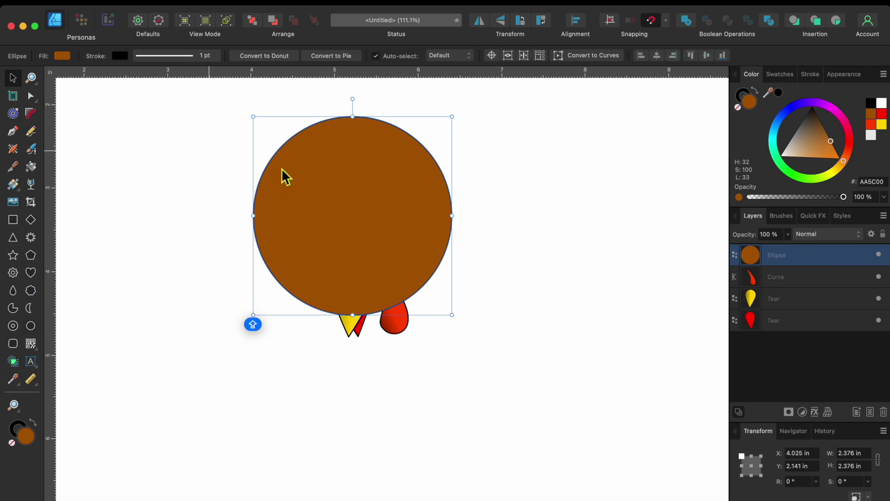
{"action": "left_click_drag", "start_coordinate": [352, 183], "coordinate": [376, 239]}
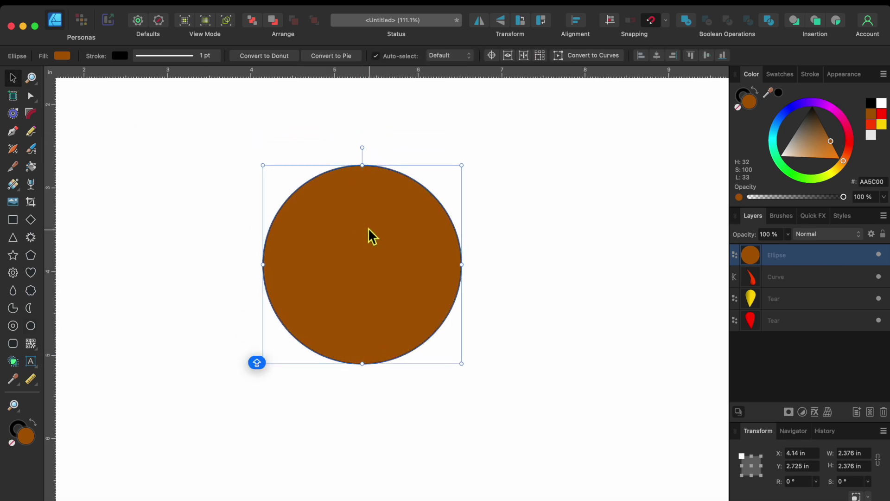
{"action": "left_click", "coordinate": [64, 56]}
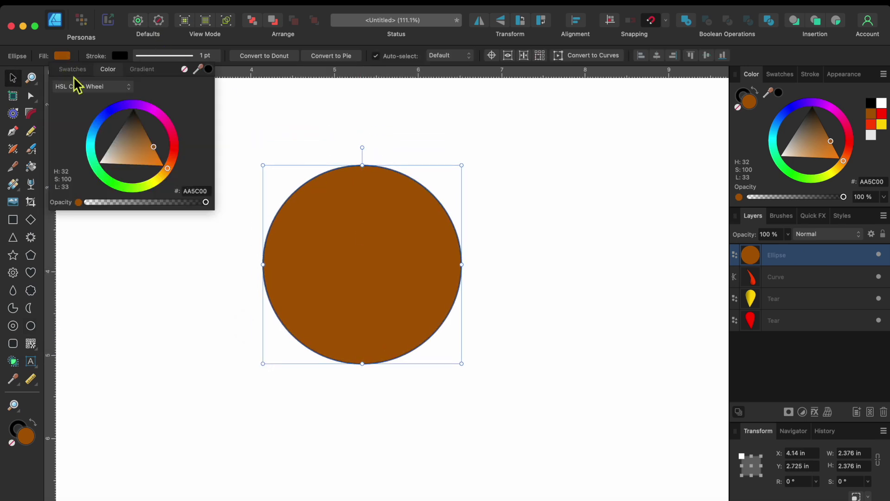
{"action": "left_click", "coordinate": [131, 232]}
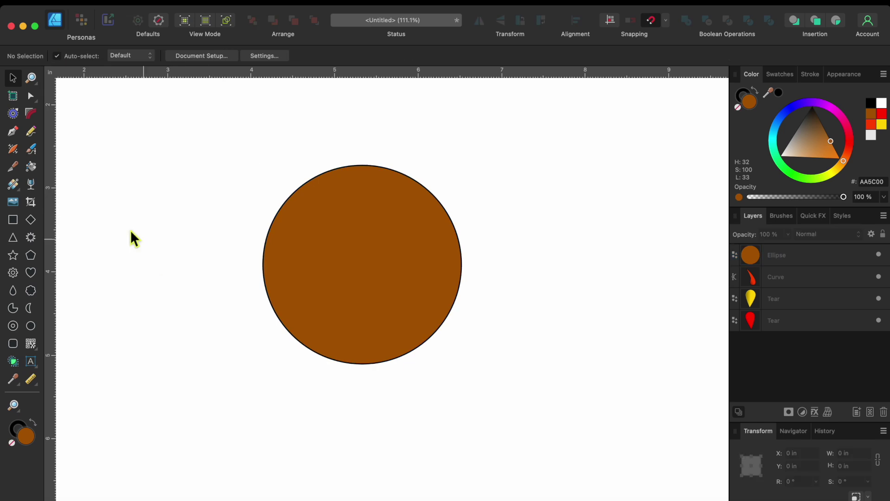
Step: Apply a linear fill gradient to the brown circle, running from its centre leftward to dark brown 552E00
{"action": "left_click", "coordinate": [15, 189]}
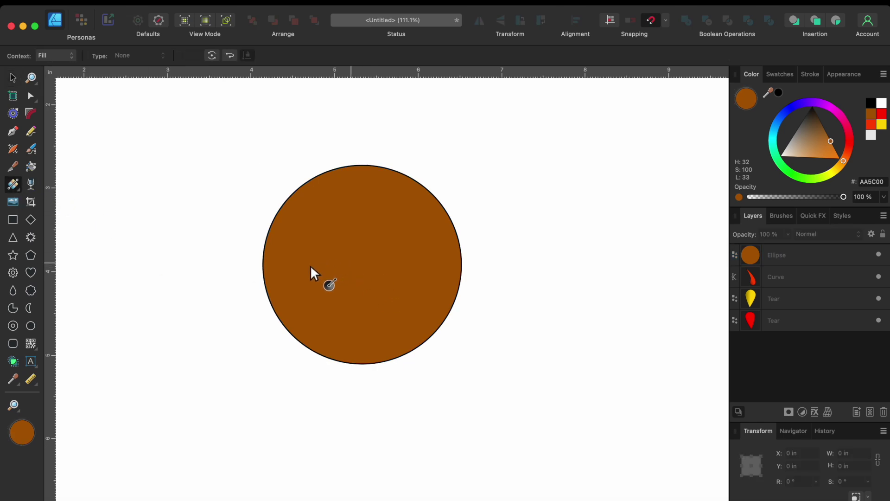
{"action": "left_click", "coordinate": [782, 254]}
{"action": "left_click_drag", "start_coordinate": [362, 265], "coordinate": [318, 265]}
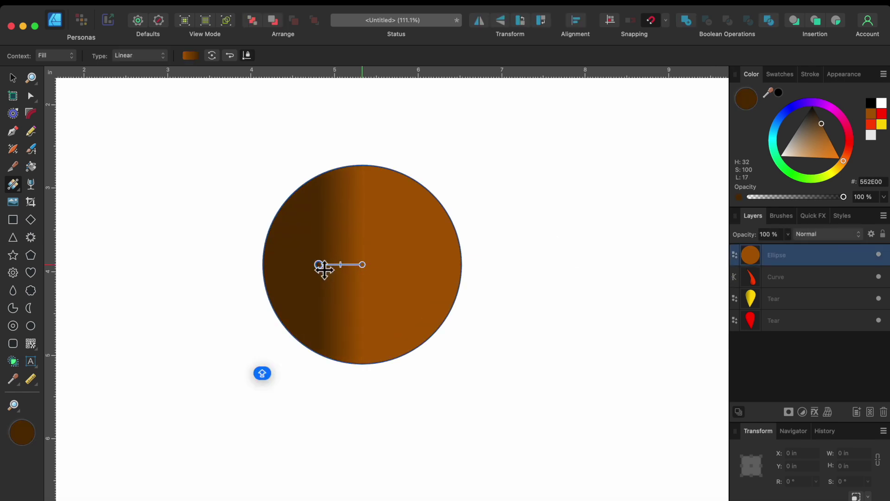
Step: Change the brown circle's gradient to radial, extend it to the circle's edge, and place the circle behind the beak and wattle
{"action": "left_click", "coordinate": [147, 56]}
{"action": "left_click", "coordinate": [145, 81]}
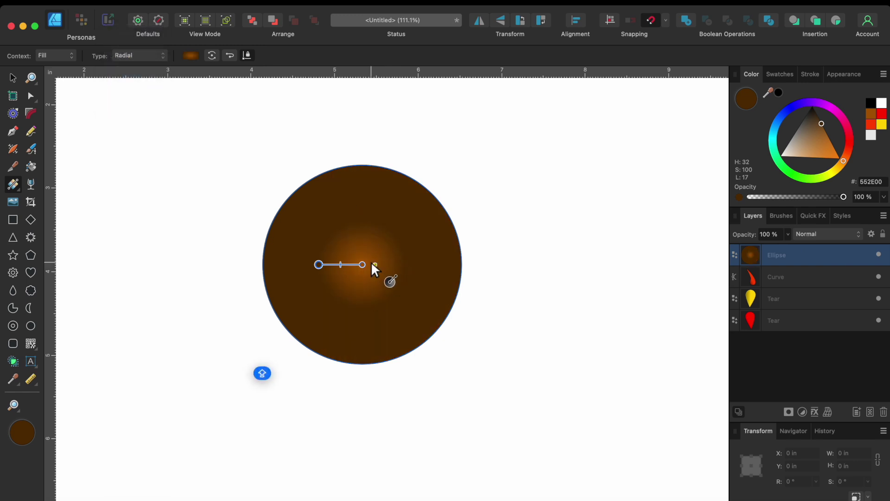
{"action": "mouse_move", "coordinate": [318, 265]}
{"action": "left_mouse_down"}
{"action": "mouse_move", "coordinate": [277, 265]}
{"action": "mouse_move", "coordinate": [301, 265]}
{"action": "left_mouse_up"}
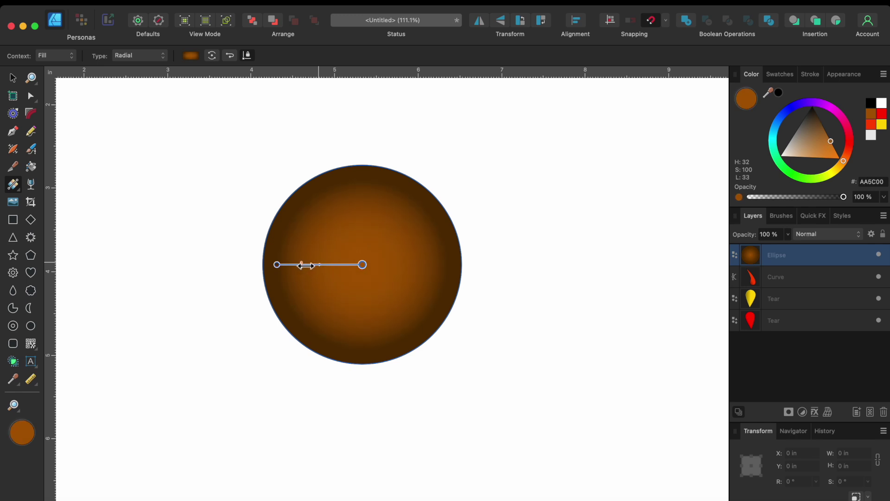
{"action": "left_click", "coordinate": [281, 267]}
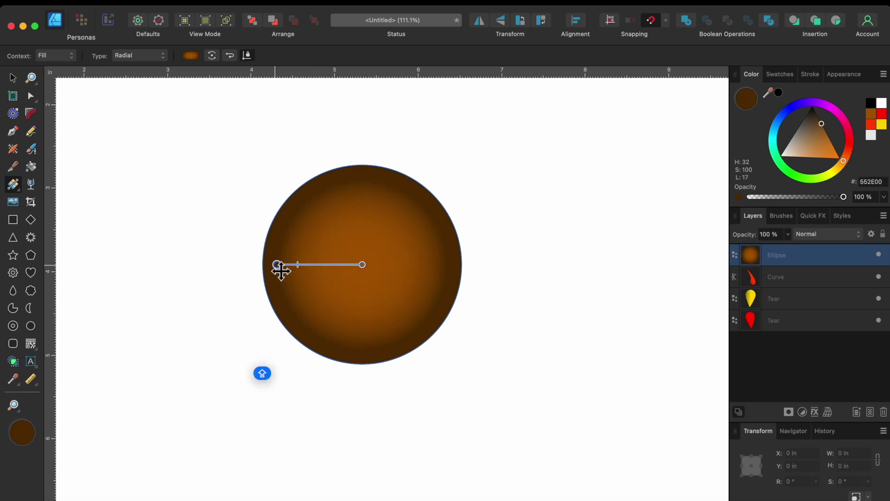
{"action": "left_click_drag", "start_coordinate": [281, 268], "coordinate": [274, 273]}
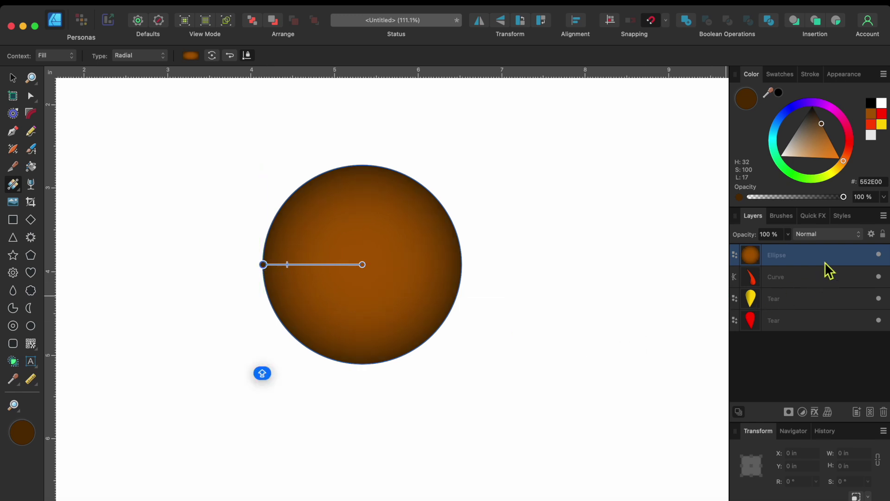
{"action": "left_click_drag", "start_coordinate": [825, 258], "coordinate": [811, 351]}
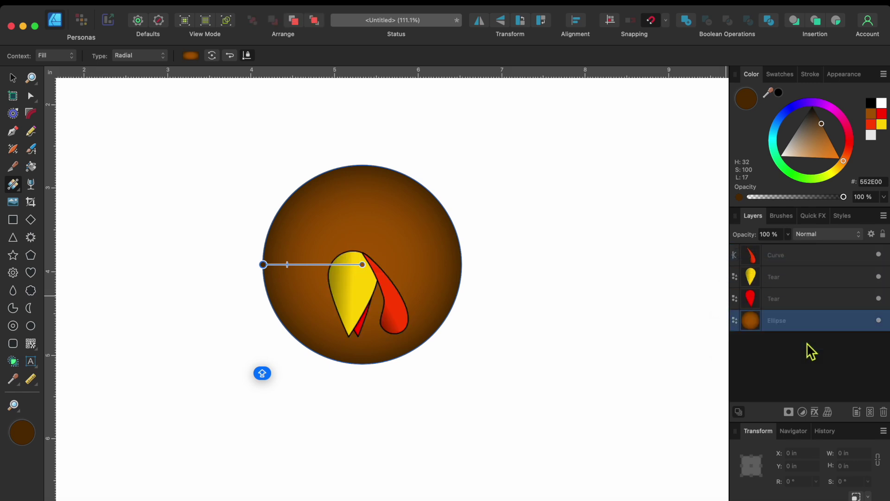
{"action": "left_click", "coordinate": [577, 306]}
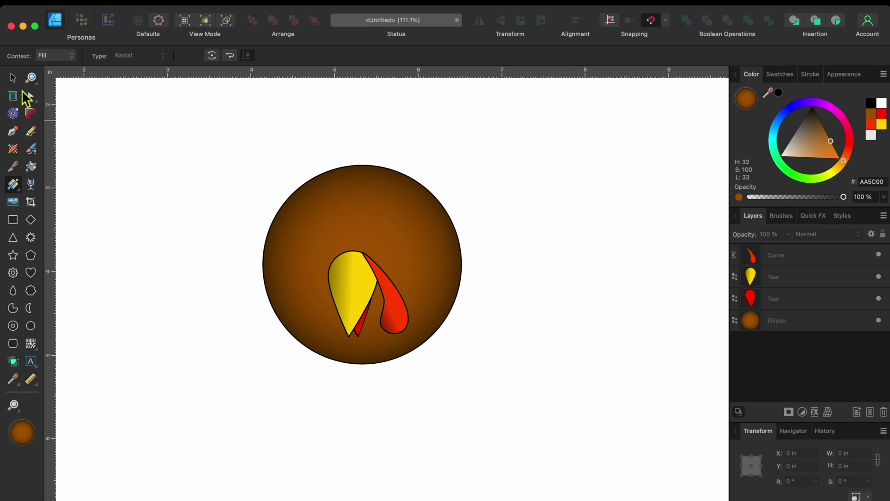
Step: Move the beak and wattle shapes down to the head's lower edge and enlarge them to about 1.09 by 1.18 in
{"action": "left_click", "coordinate": [13, 78]}
{"action": "left_click_drag", "start_coordinate": [238, 230], "coordinate": [442, 366]}
{"action": "left_click_drag", "start_coordinate": [363, 288], "coordinate": [369, 319]}
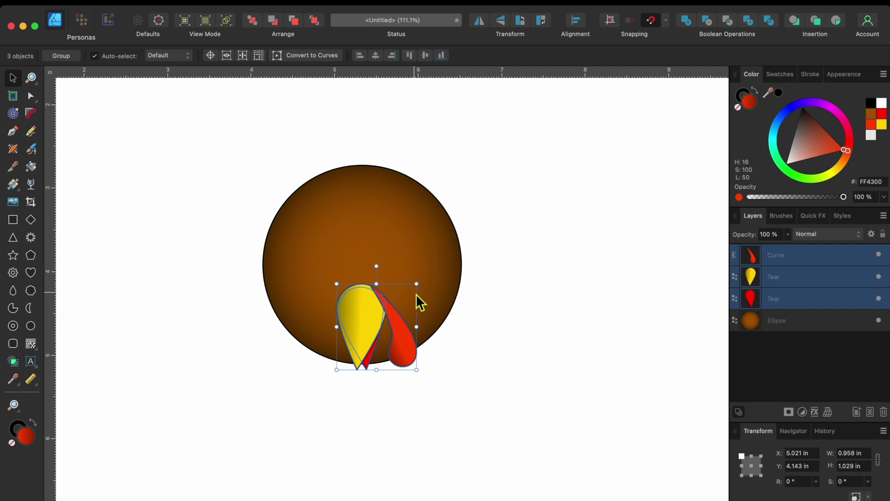
{"action": "left_click_drag", "start_coordinate": [416, 283], "coordinate": [428, 272]}
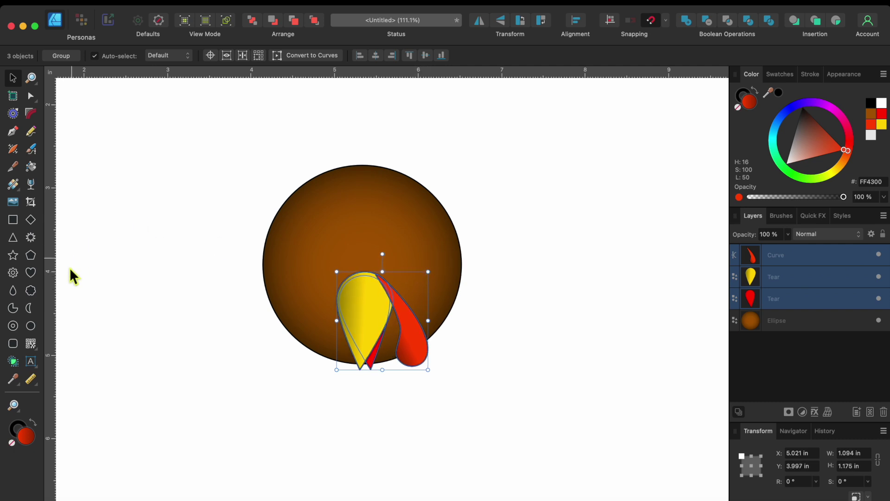
Step: Draw a circle about 0.55 in across above the beak's left side and fill it with white FFFFFF
{"action": "left_click", "coordinate": [31, 325]}
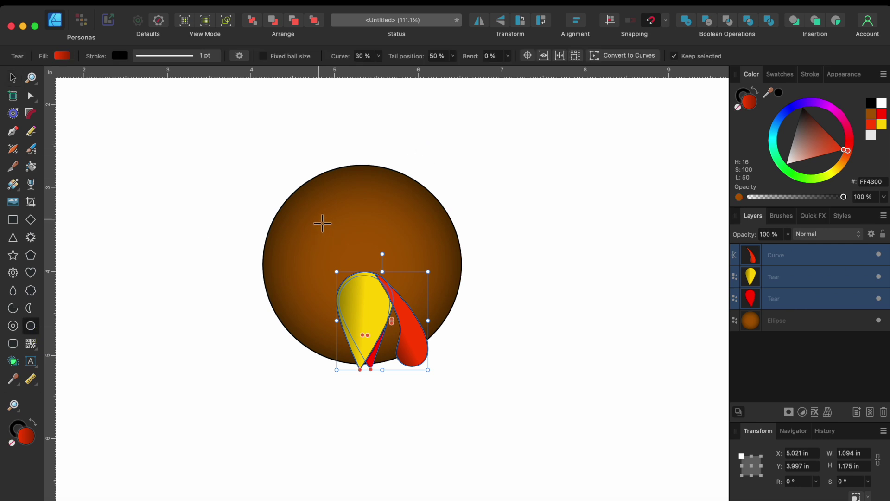
{"action": "left_click_drag", "start_coordinate": [318, 219], "coordinate": [366, 271]}
{"action": "left_click_drag", "start_coordinate": [832, 147], "coordinate": [778, 173]}
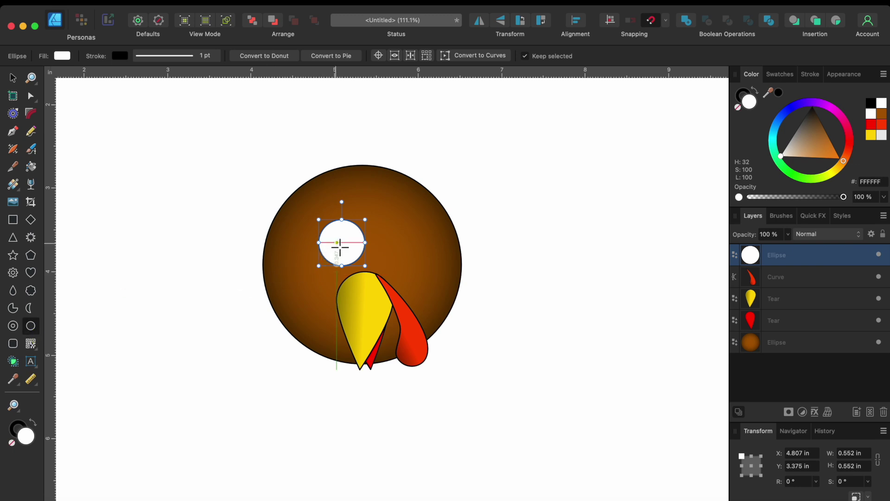
Step: Draw a black 000000 pupil circle about 0.26 in across and centre it inside the white eye
{"action": "left_click_drag", "start_coordinate": [336, 242], "coordinate": [358, 264]}
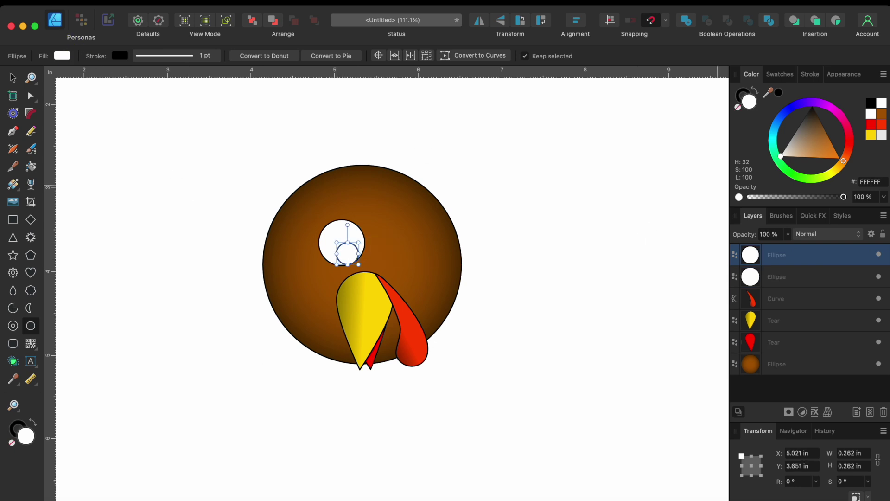
{"action": "left_click_drag", "start_coordinate": [784, 155], "coordinate": [812, 107]}
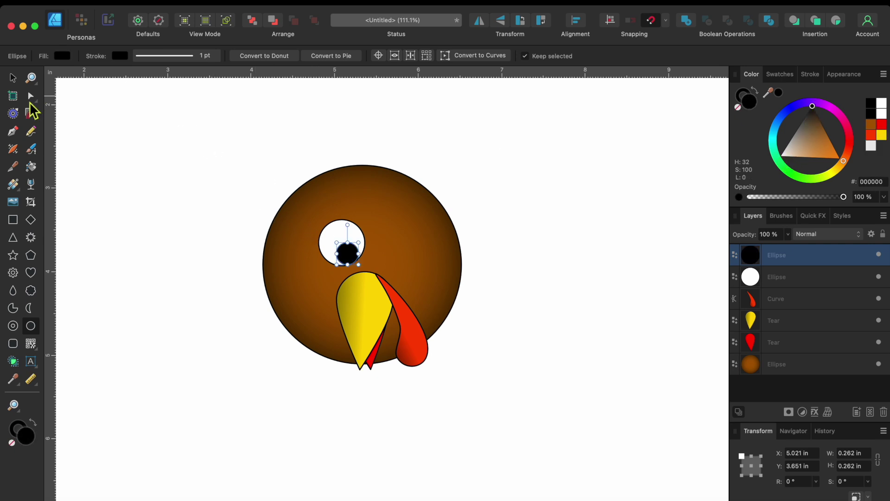
{"action": "left_click", "coordinate": [13, 77]}
{"action": "left_click_drag", "start_coordinate": [352, 265], "coordinate": [351, 256]}
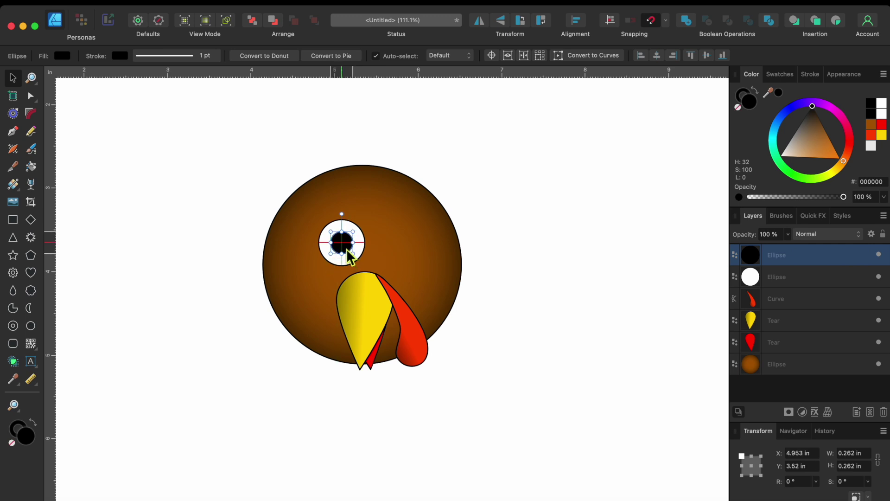
Step: Draw a crescent about 0.10 by 0.12 in inside the pupil, fill it with white FFFFFF and thicken its shape
{"action": "left_click", "coordinate": [31, 308]}
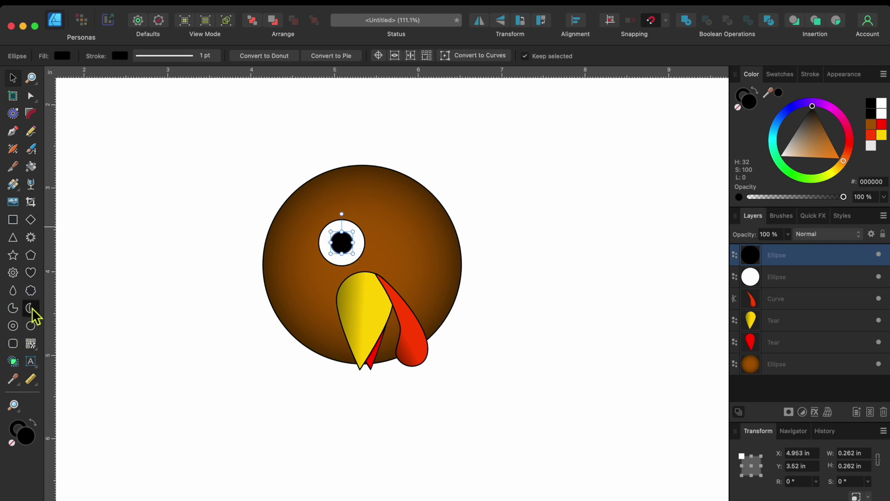
{"action": "scroll", "coordinate": [322, 245], "scroll_direction": "up", "scroll_amount": 5}
{"action": "left_click_drag", "start_coordinate": [380, 215], "coordinate": [400, 234]}
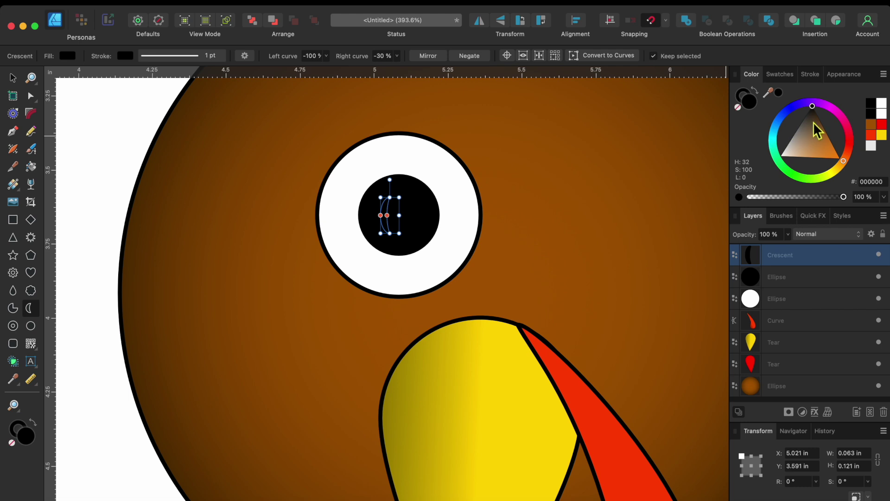
{"action": "left_click_drag", "start_coordinate": [814, 107], "coordinate": [779, 159]}
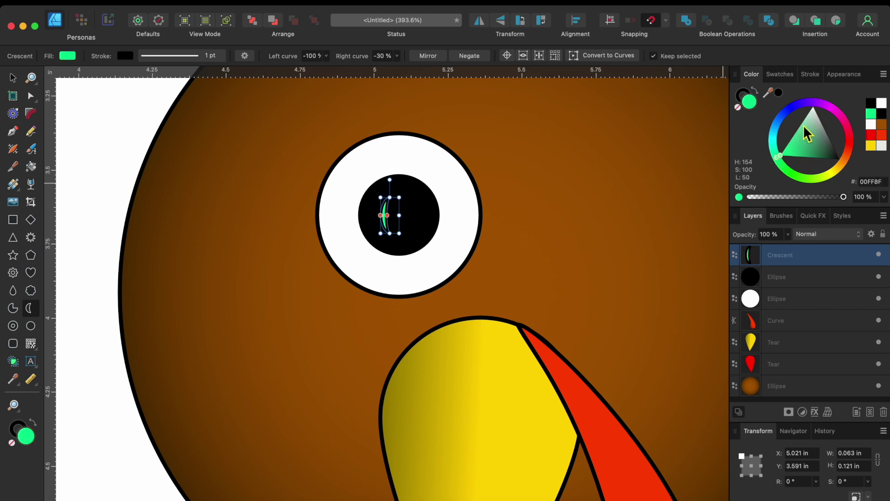
{"action": "left_click_drag", "start_coordinate": [785, 158], "coordinate": [814, 107]}
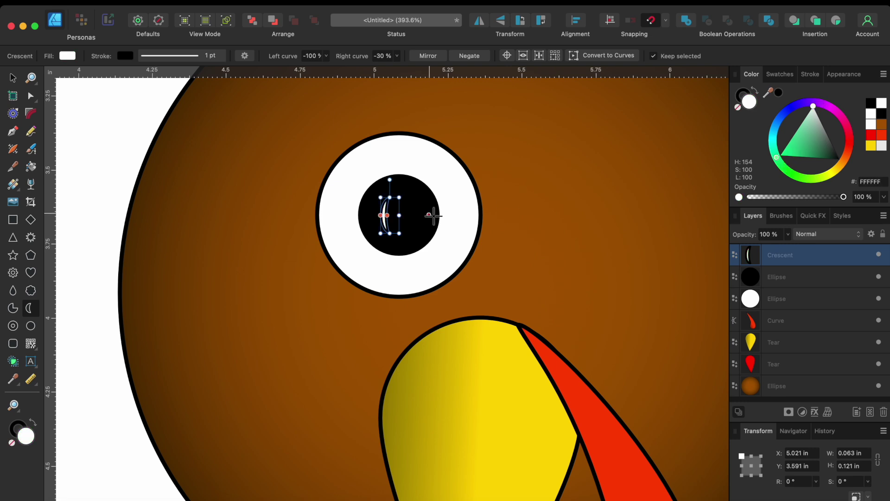
{"action": "mouse_move", "coordinate": [406, 223]}
{"action": "left_mouse_down"}
{"action": "mouse_move", "coordinate": [418, 222]}
{"action": "mouse_move", "coordinate": [395, 215]}
{"action": "left_mouse_up"}
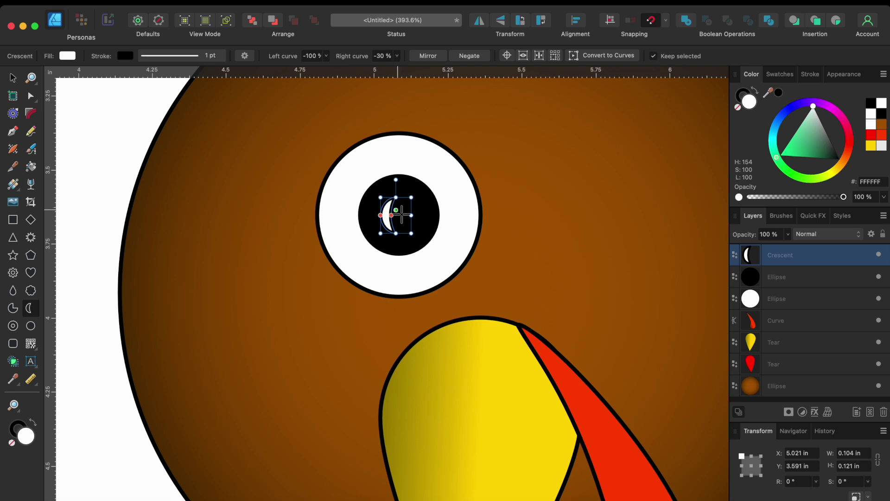
Step: Move the white crescent toward the pupil's upper left and rotate it about 12° clockwise
{"action": "left_click", "coordinate": [13, 78]}
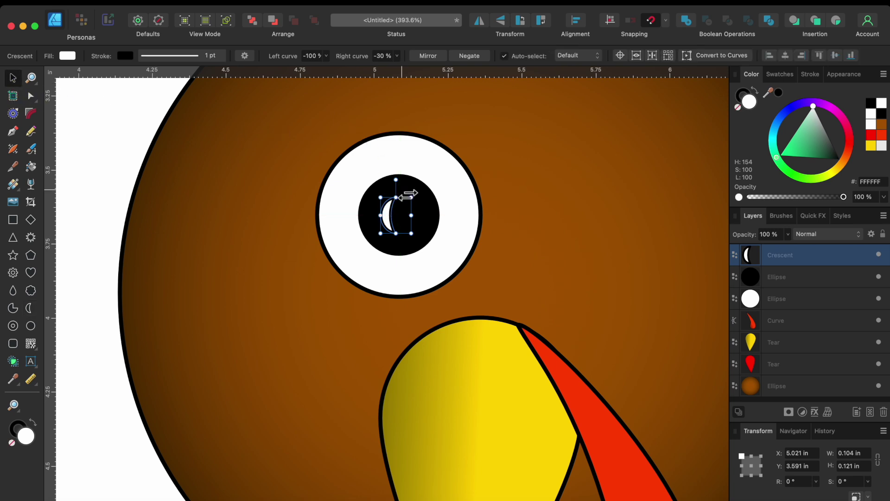
{"action": "left_click_drag", "start_coordinate": [407, 222], "coordinate": [400, 214]}
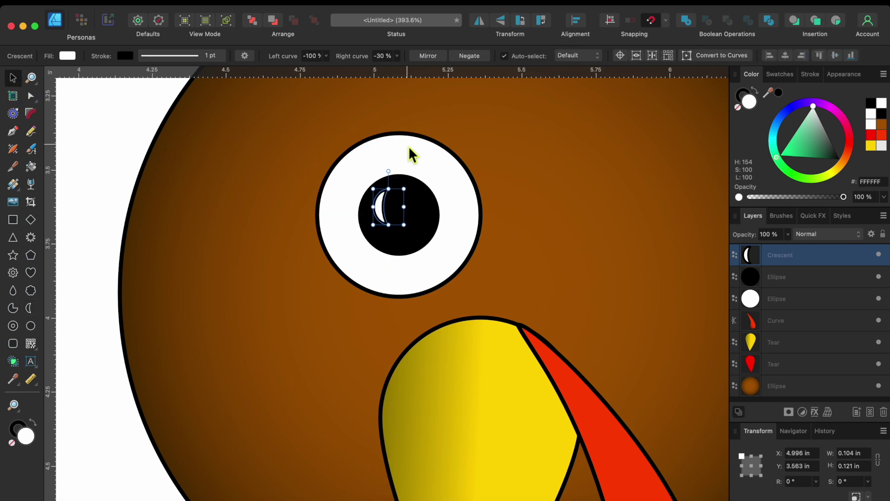
{"action": "left_click_drag", "start_coordinate": [398, 174], "coordinate": [404, 176]}
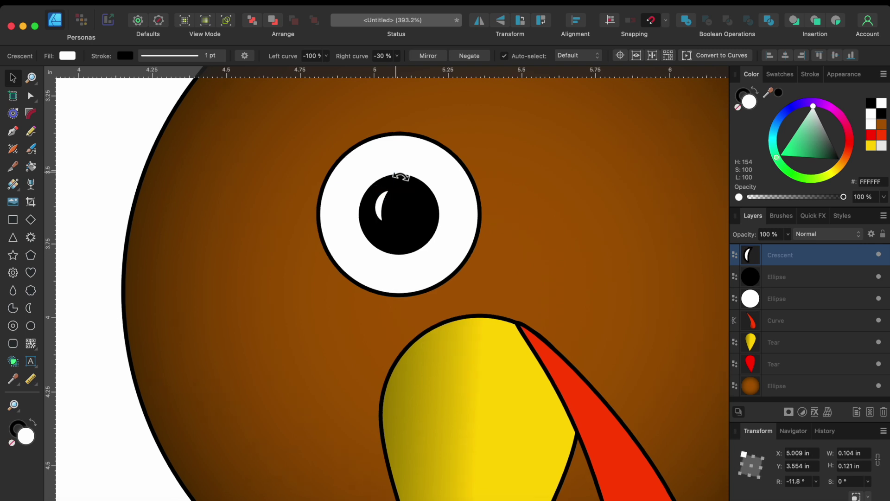
Step: Group the white circle, pupil and crescent into one eye, and place a copy of the group to its right
{"action": "scroll", "coordinate": [397, 173], "scroll_direction": "down", "scroll_amount": 5}
{"action": "left_click", "coordinate": [193, 146]}
{"action": "left_click_drag", "start_coordinate": [231, 113], "coordinate": [475, 231]}
{"action": "right_click", "coordinate": [412, 212]}
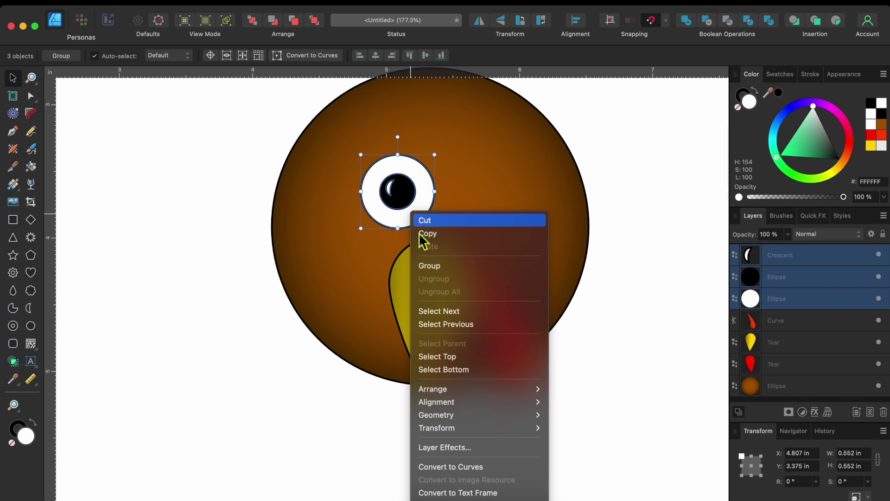
{"action": "left_click", "coordinate": [433, 274]}
{"action": "mouse_move", "coordinate": [415, 205]}
{"action": "left_mouse_down"}
{"action": "mouse_move", "coordinate": [403, 203]}
{"action": "mouse_move", "coordinate": [506, 209]}
{"action": "left_mouse_up"}
{"action": "left_click", "coordinate": [199, 224]}
Step: Move the left eye slightly farther left and lower the right eye a little
{"action": "scroll", "coordinate": [520, 194], "scroll_direction": "right", "scroll_amount": 3}
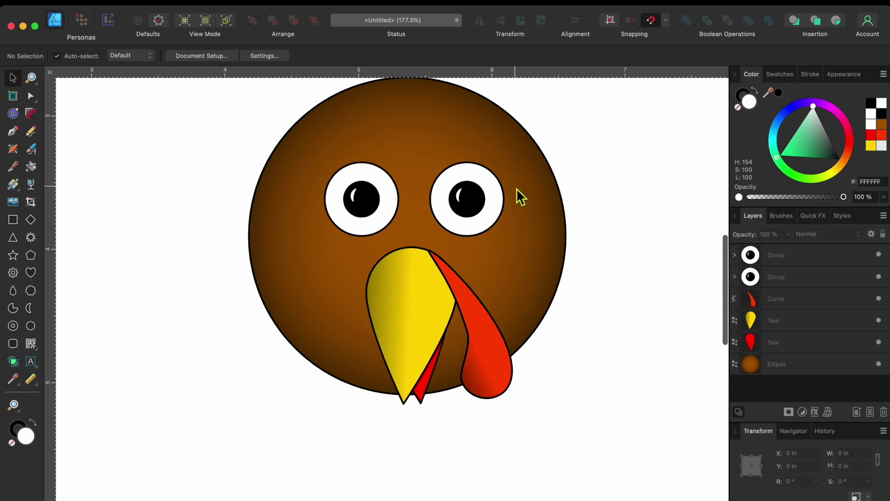
{"action": "left_click", "coordinate": [334, 203]}
{"action": "left_click_drag", "start_coordinate": [332, 203], "coordinate": [330, 203]}
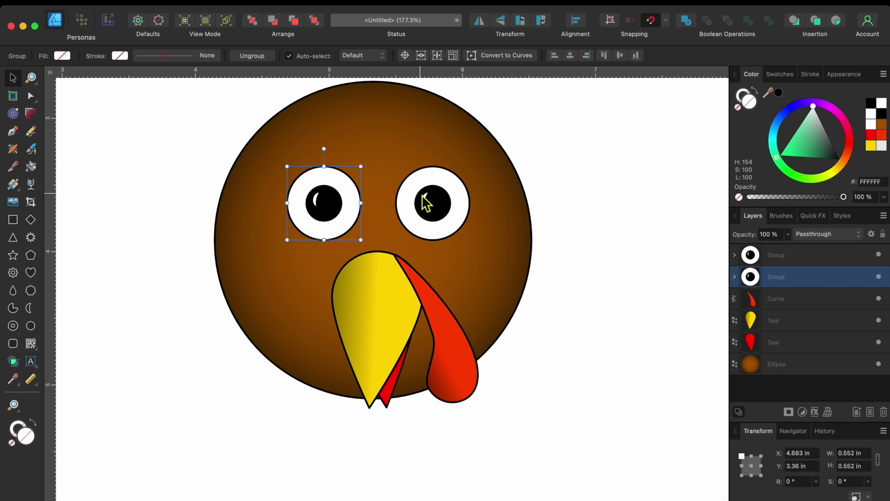
{"action": "left_click", "coordinate": [439, 204]}
{"action": "left_click_drag", "start_coordinate": [440, 204], "coordinate": [440, 209]}
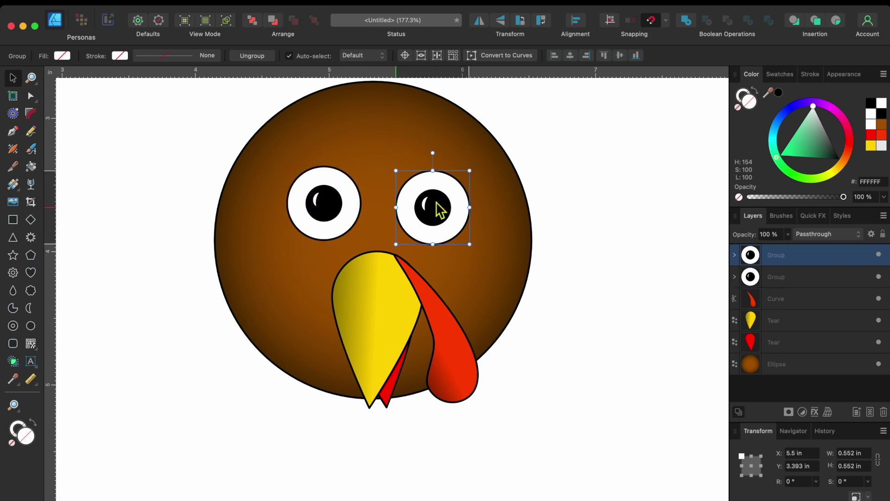
Step: Select all the head shapes and move them together slightly right and down so the head is centred across the page
{"action": "left_click", "coordinate": [490, 223]}
{"action": "scroll", "coordinate": [490, 222], "scroll_direction": "down", "scroll_amount": 2}
{"action": "scroll", "coordinate": [492, 225], "scroll_direction": "up", "scroll_amount": 2}
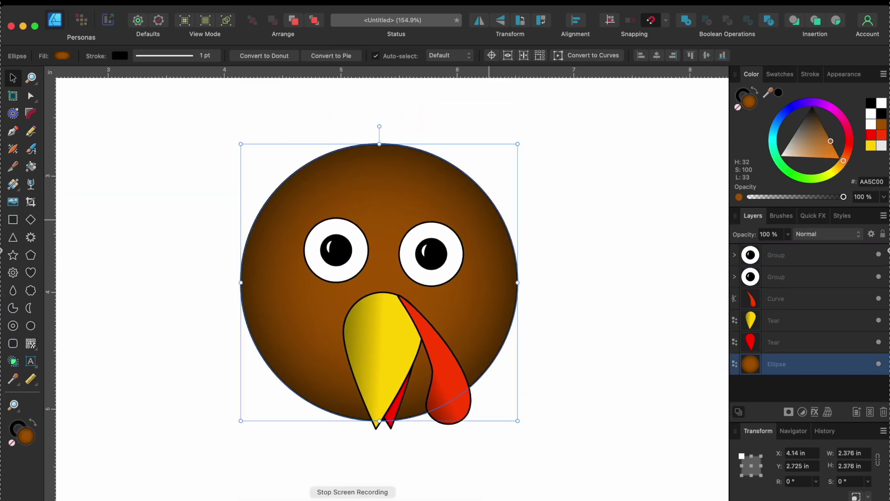
{"action": "scroll", "coordinate": [491, 222], "scroll_direction": "down", "scroll_amount": 5}
{"action": "left_click_drag", "start_coordinate": [87, 223], "coordinate": [524, 453]}
{"action": "mouse_move", "coordinate": [413, 342]}
{"action": "left_mouse_down"}
{"action": "mouse_move", "coordinate": [428, 356]}
{"action": "mouse_move", "coordinate": [420, 356]}
{"action": "left_mouse_up"}
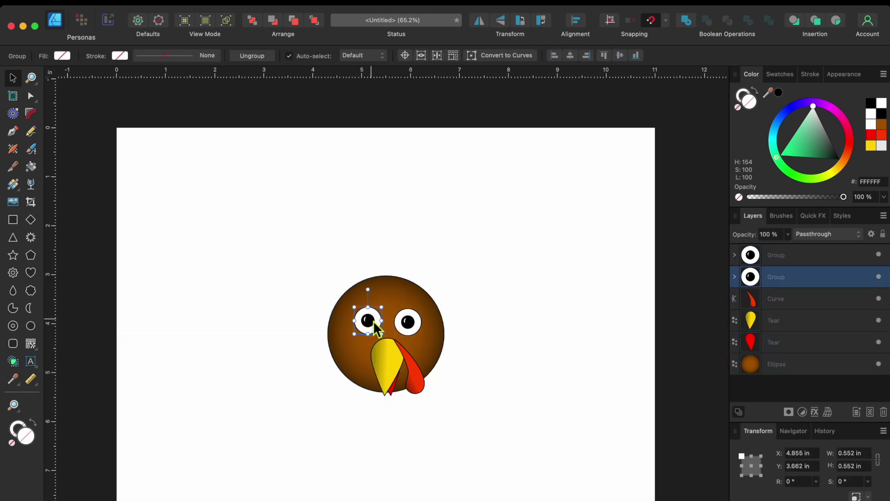
Step: Add a vertical guide at 5.5 in and nudge the eyes left and the beak and wattle up
{"action": "left_click_drag", "start_coordinate": [308, 362], "coordinate": [398, 376]}
{"action": "left_click_drag", "start_coordinate": [383, 79], "coordinate": [367, 337]}
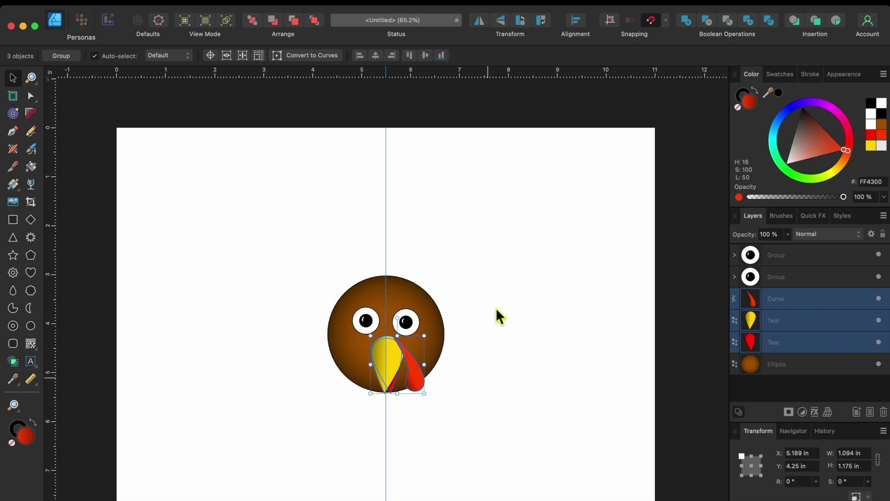
Step: Duplicate the brown head circle, move the copy down and enlarge it from its centre to about 4.22 in across
{"action": "left_click", "coordinate": [420, 290]}
{"action": "key", "text": "super+j"}
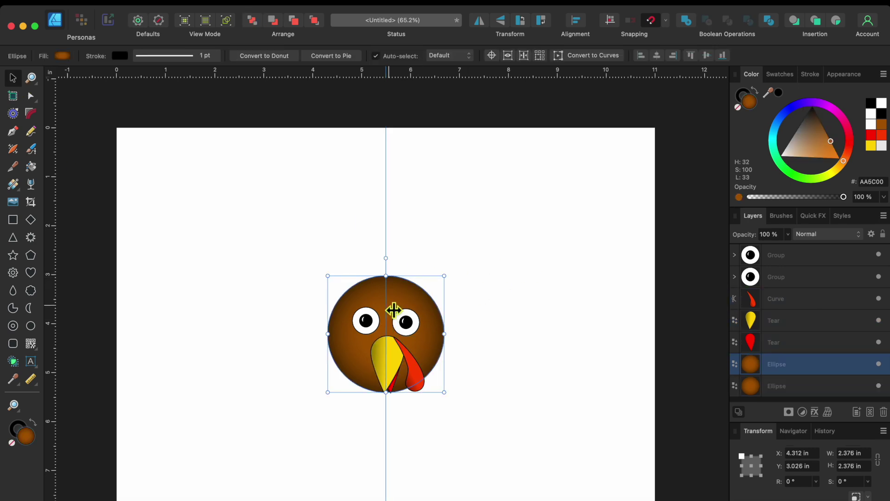
{"action": "left_click_drag", "start_coordinate": [419, 296], "coordinate": [420, 324]}
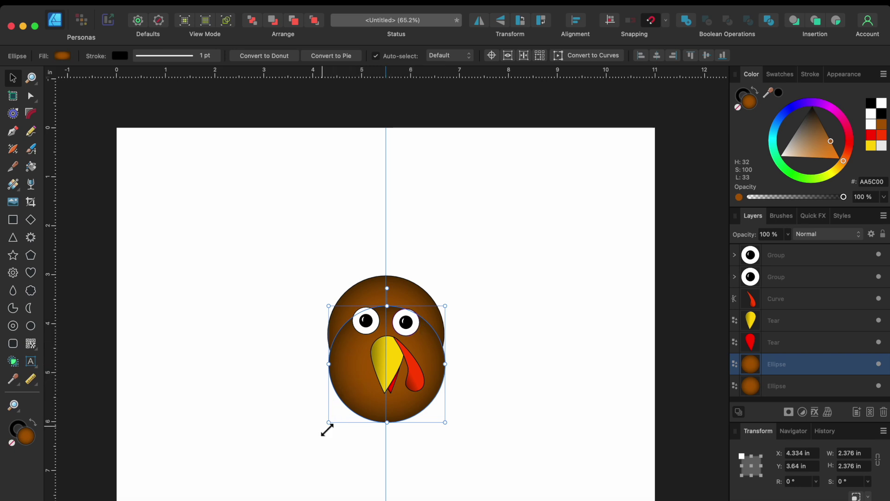
{"action": "left_click_drag", "start_coordinate": [333, 425], "coordinate": [288, 472]}
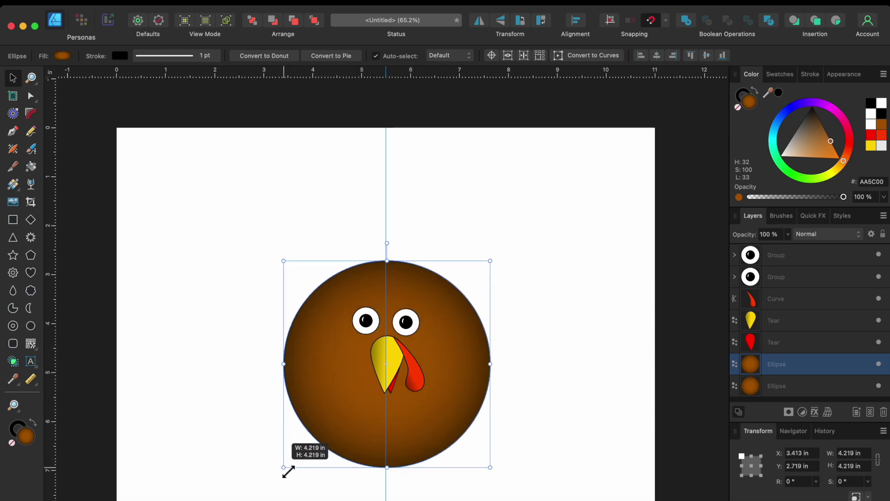
Step: Move the large brown circle down below the face and place it behind the head as the body
{"action": "left_click_drag", "start_coordinate": [449, 350], "coordinate": [449, 396]}
{"action": "left_click_drag", "start_coordinate": [797, 365], "coordinate": [775, 403]}
{"action": "scroll", "coordinate": [521, 333], "scroll_direction": "down", "scroll_amount": 3}
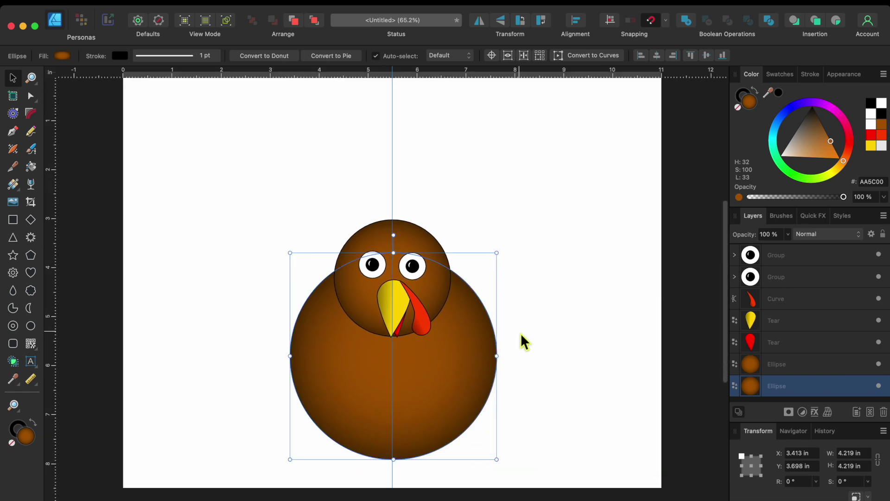
Step: Shrink the body circle about its centre to about 3.68 in across
{"action": "scroll", "coordinate": [522, 333], "scroll_direction": "down", "scroll_amount": 2}
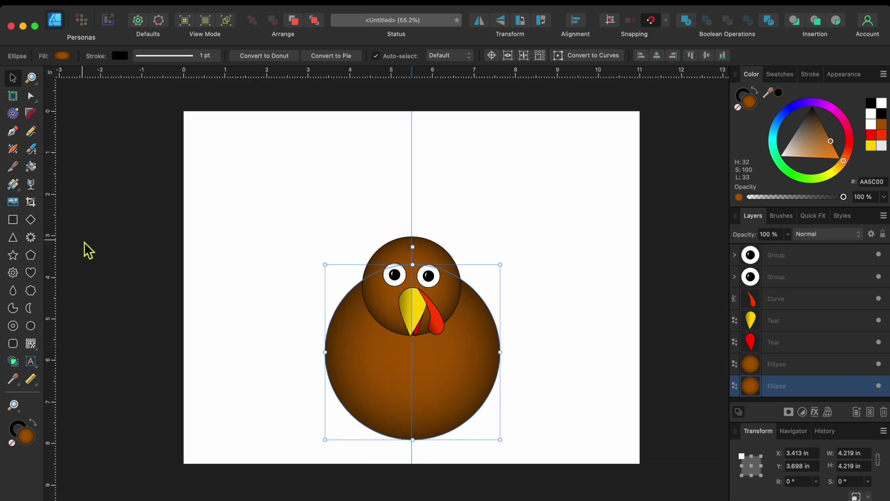
{"action": "left_click", "coordinate": [227, 304]}
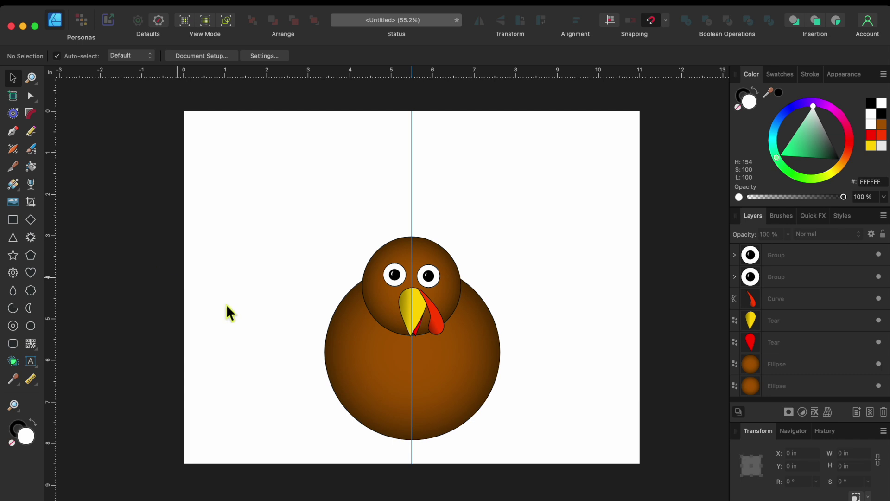
{"action": "left_click", "coordinate": [405, 353]}
{"action": "left_click", "coordinate": [106, 255]}
{"action": "left_click", "coordinate": [381, 373]}
{"action": "left_click_drag", "start_coordinate": [326, 440], "coordinate": [335, 425]}
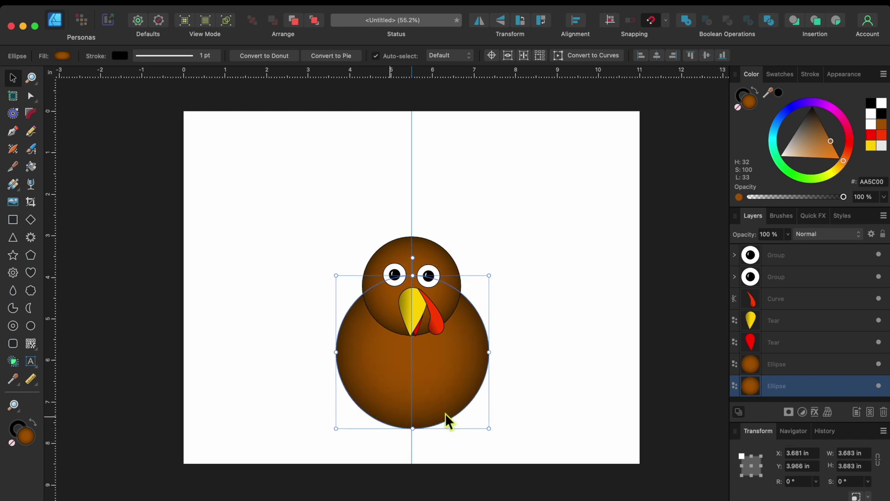
Step: Draw a brown teardrop about 1.04 in wide and 3 in tall to the left of the turkey's body
{"action": "left_click", "coordinate": [249, 324]}
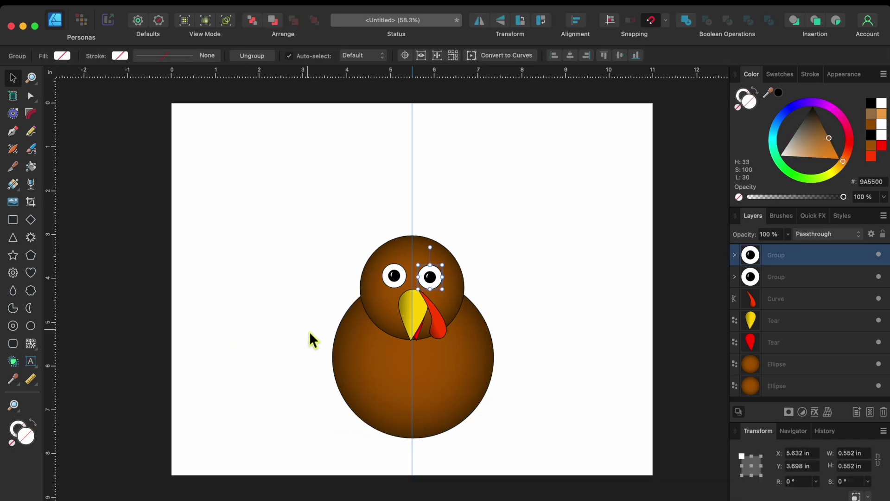
{"action": "left_click", "coordinate": [276, 337]}
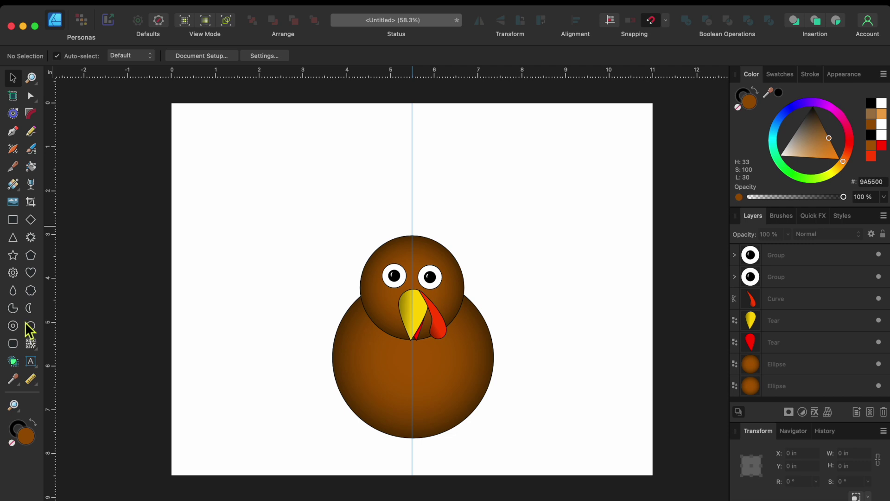
{"action": "left_click", "coordinate": [13, 291]}
{"action": "left_click_drag", "start_coordinate": [214, 315], "coordinate": [263, 451]}
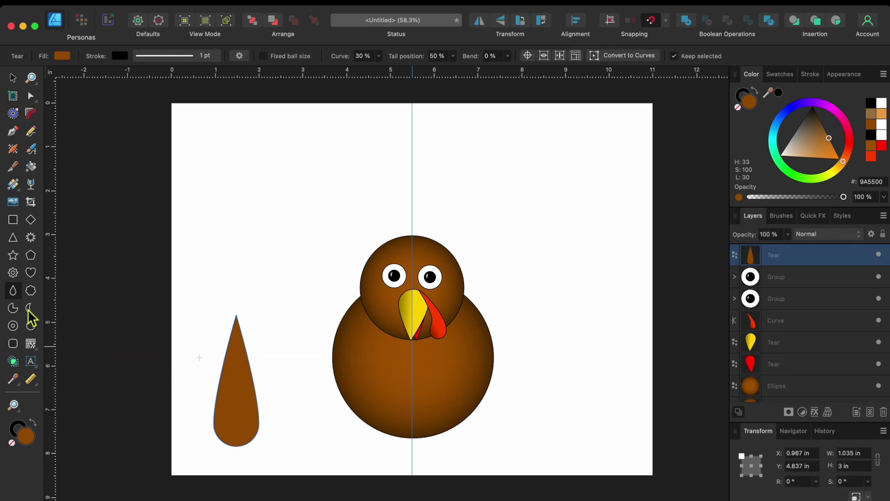
Step: Apply a vertical linear gradient to the teardrop, running from brown near the tip to dark brown 482800 at the rounded end
{"action": "left_click", "coordinate": [14, 185]}
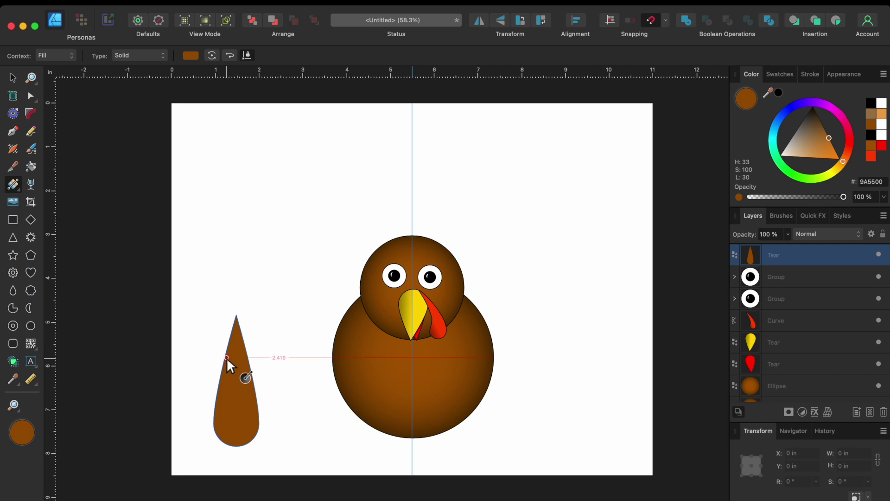
{"action": "left_click_drag", "start_coordinate": [234, 356], "coordinate": [235, 442]}
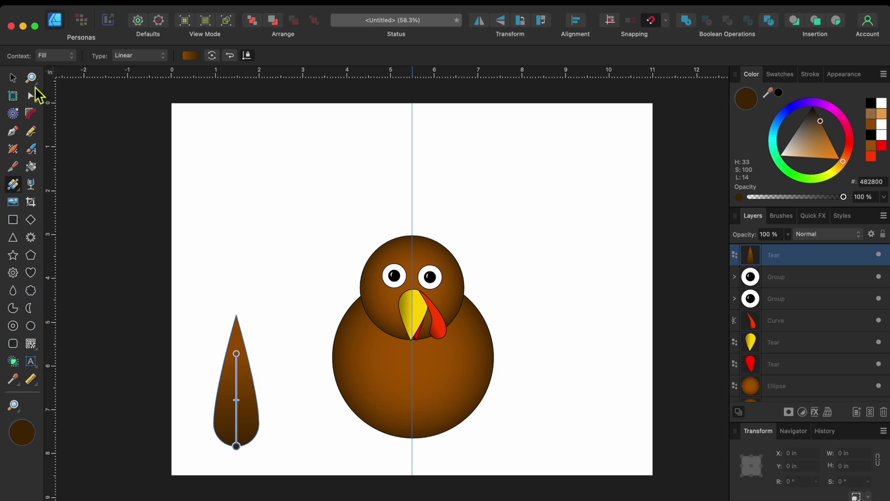
{"action": "left_click", "coordinate": [13, 78]}
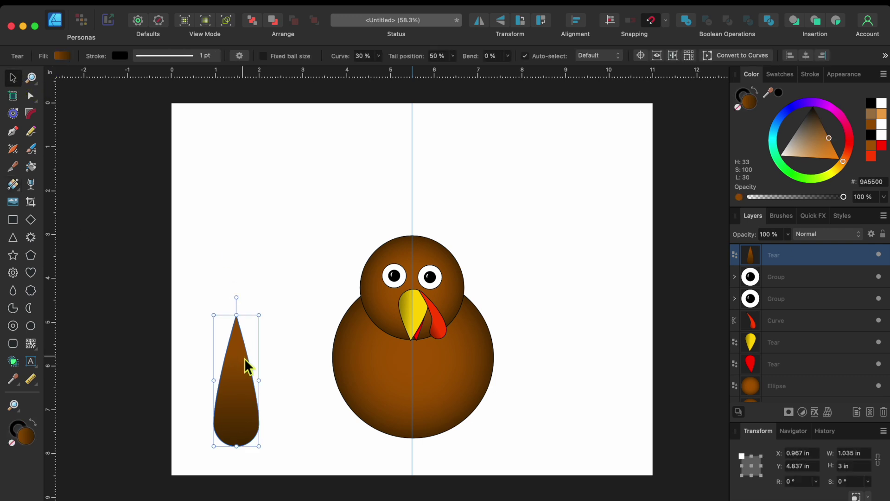
Step: Duplicate the teardrop, shrink the copy to about 0.80 by 2.45 in with its tip kept aligned, and fill it tan BF9B6E
{"action": "key", "text": "super+j"}
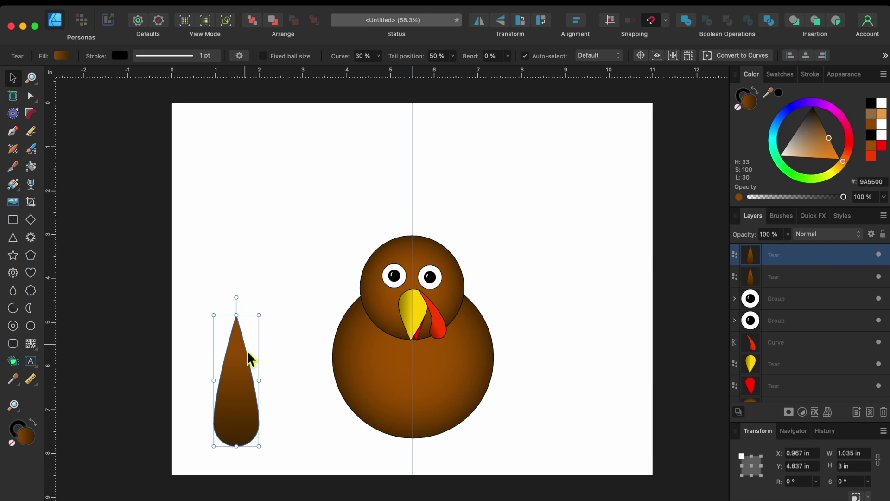
{"action": "left_click_drag", "start_coordinate": [241, 452], "coordinate": [240, 422]}
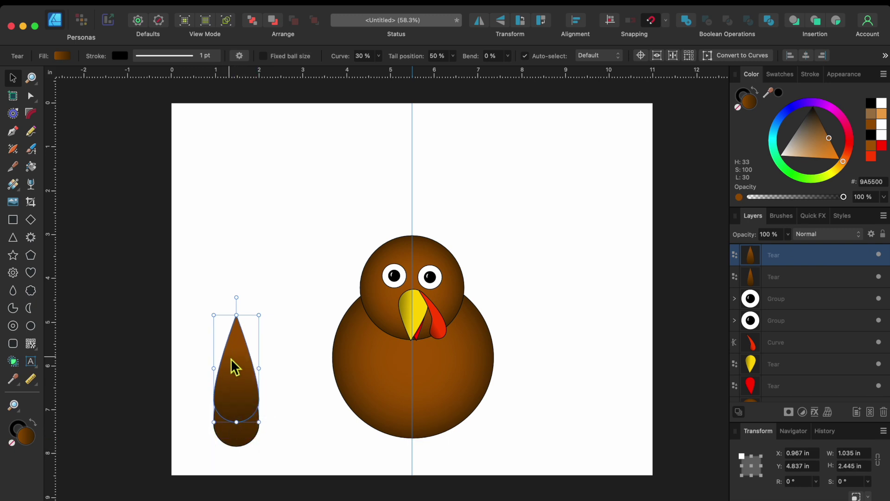
{"action": "left_click_drag", "start_coordinate": [214, 368], "coordinate": [219, 368]}
{"action": "right_click", "coordinate": [262, 371]}
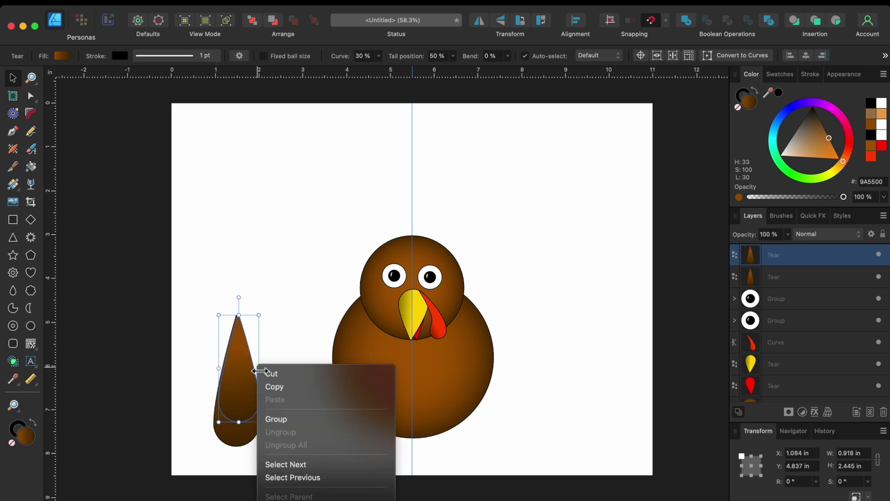
{"action": "key", "text": "Escape"}
{"action": "left_click_drag", "start_coordinate": [259, 373], "coordinate": [254, 372]}
{"action": "scroll", "coordinate": [226, 399], "scroll_direction": "up", "scroll_amount": 3}
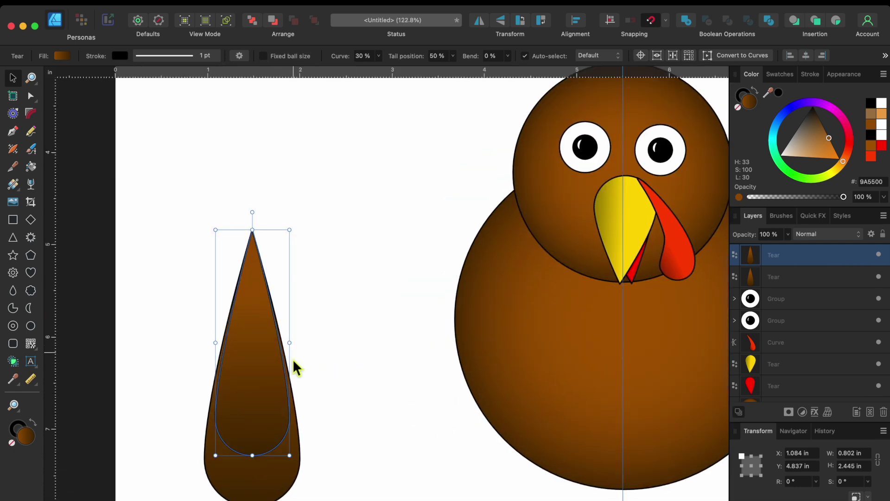
{"action": "left_click", "coordinate": [808, 144]}
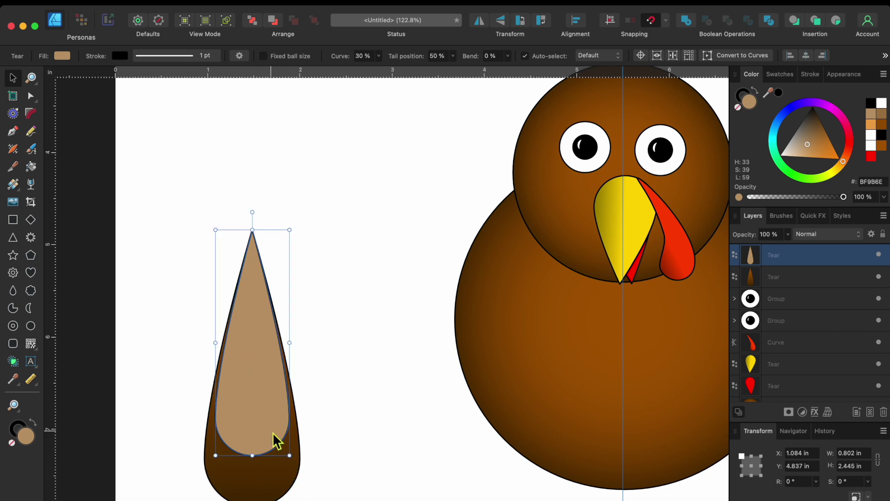
Step: Duplicate the tan tear as a smaller inner one and give it a yellow FFE809 linear gradient, reversed to darken toward the tip
{"action": "key", "text": "super+j"}
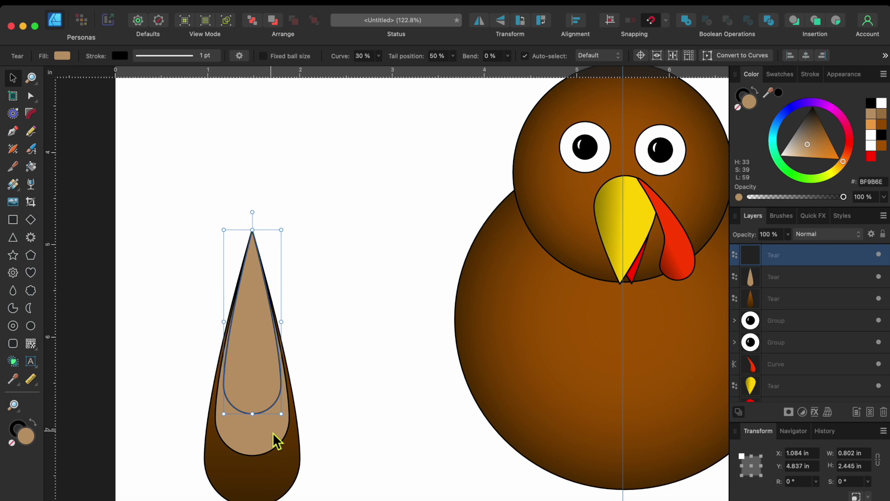
{"action": "mouse_move", "coordinate": [849, 178]}
{"action": "left_mouse_down"}
{"action": "mouse_move", "coordinate": [838, 182]}
{"action": "mouse_move", "coordinate": [818, 168]}
{"action": "mouse_move", "coordinate": [835, 173]}
{"action": "left_mouse_up"}
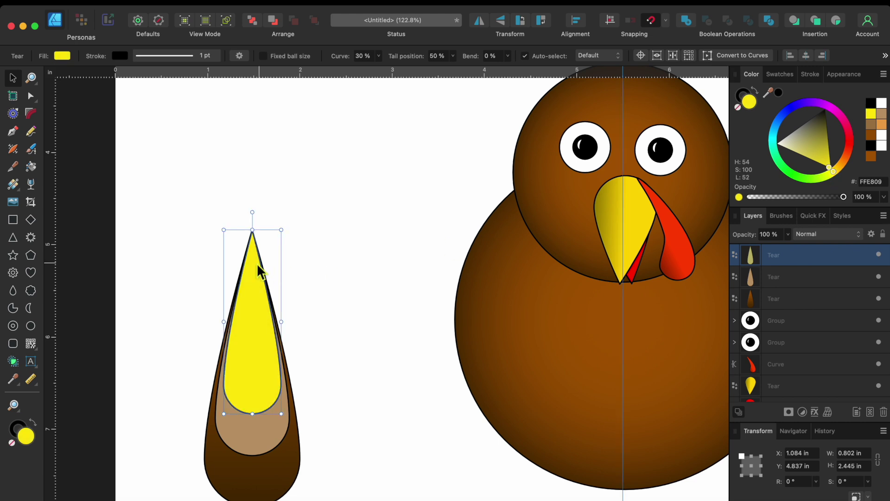
{"action": "left_click", "coordinate": [13, 186]}
{"action": "left_click_drag", "start_coordinate": [252, 288], "coordinate": [252, 343]}
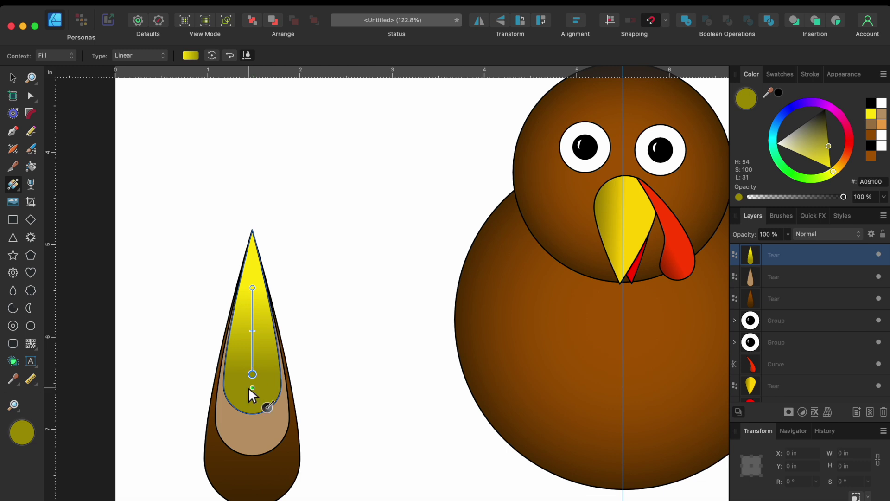
{"action": "left_click", "coordinate": [190, 55]}
{"action": "left_click", "coordinate": [338, 104]}
{"action": "left_click", "coordinate": [235, 198]}
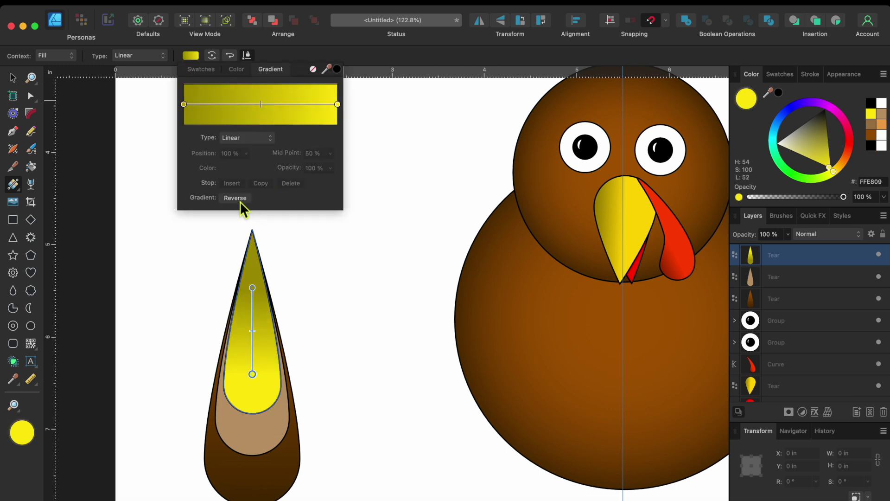
{"action": "left_click", "coordinate": [112, 179]}
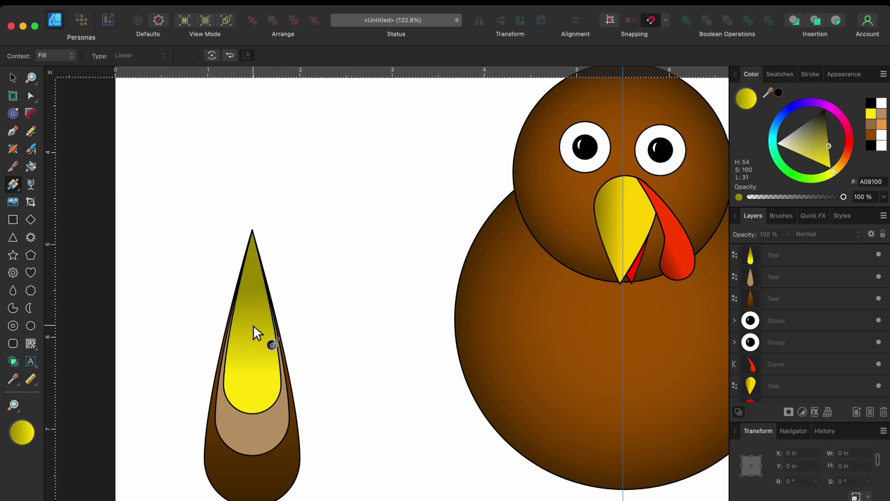
Step: Apply a vertical linear gradient from tan to brown 9C6622 to the middle tear, with its midpoint at 81%
{"action": "left_click", "coordinate": [764, 283]}
{"action": "left_click_drag", "start_coordinate": [254, 307], "coordinate": [253, 454]}
{"action": "left_click", "coordinate": [190, 56]}
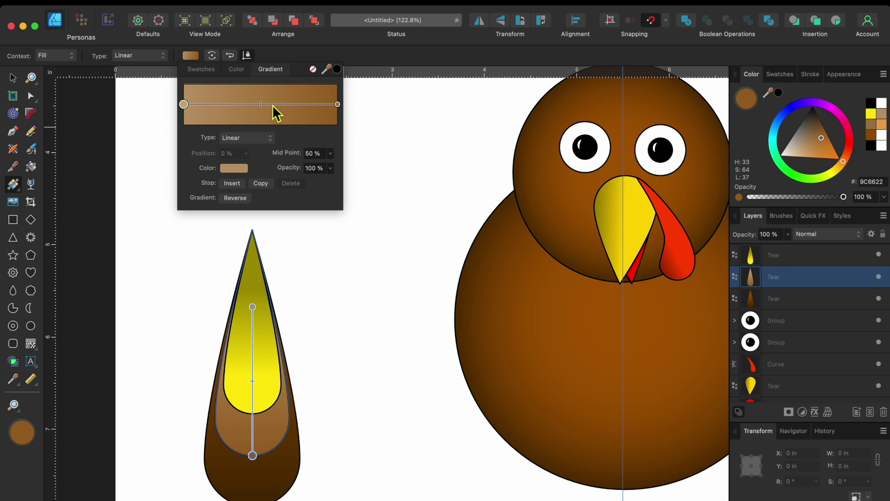
{"action": "left_click_drag", "start_coordinate": [261, 107], "coordinate": [310, 111]}
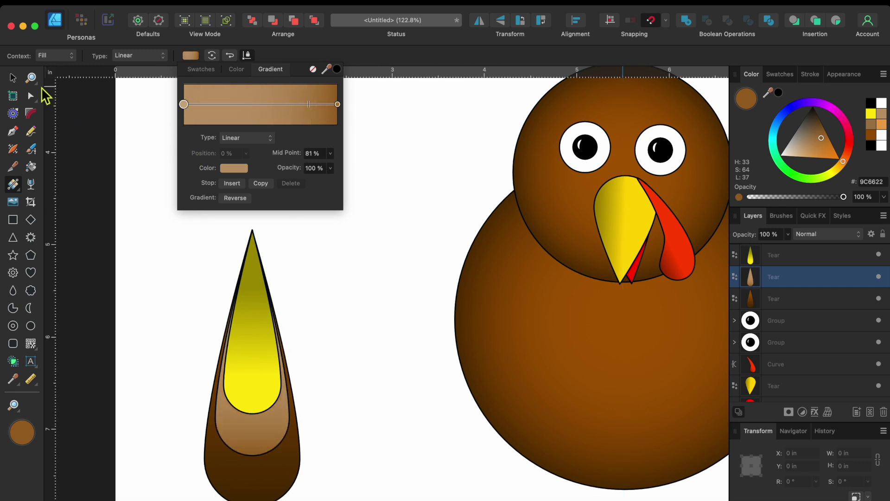
{"action": "key", "text": "v"}
Step: Select the three nested tears and group them as one feather
{"action": "left_click", "coordinate": [215, 279]}
{"action": "left_click_drag", "start_coordinate": [130, 205], "coordinate": [313, 478]}
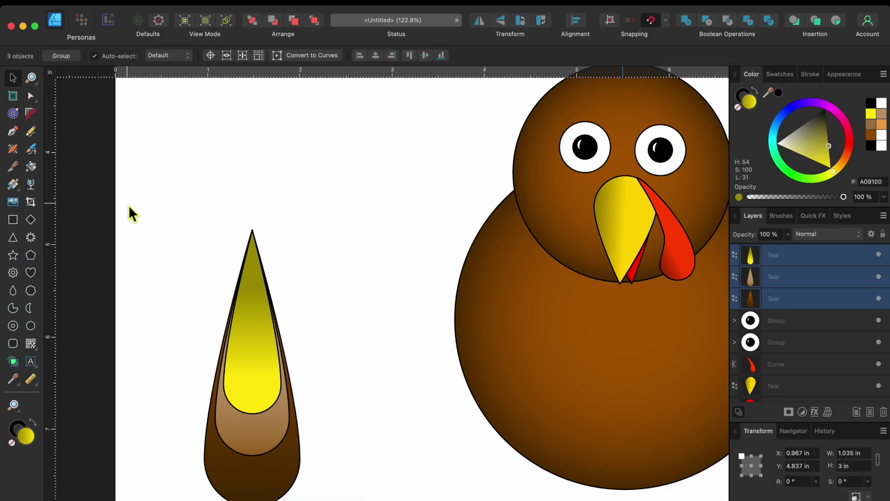
{"action": "left_click_drag", "start_coordinate": [129, 205], "coordinate": [313, 478]}
{"action": "scroll", "coordinate": [163, 332], "scroll_direction": "down", "scroll_amount": 5}
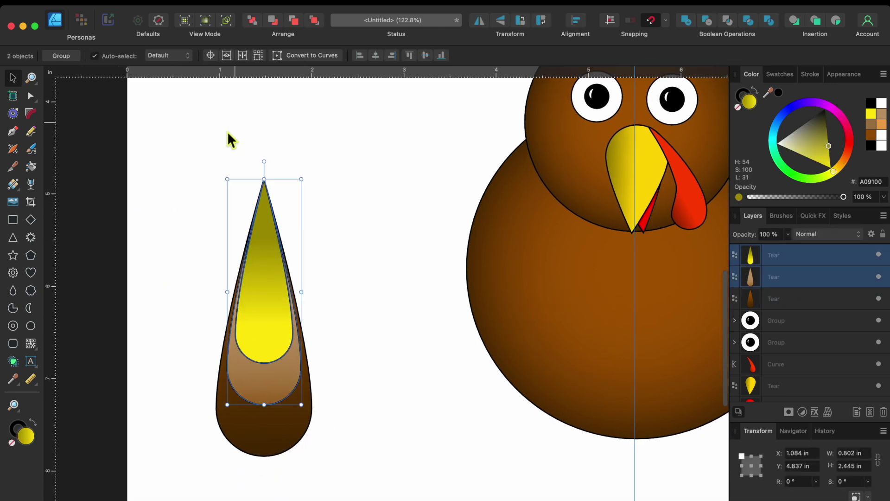
{"action": "left_click_drag", "start_coordinate": [119, 160], "coordinate": [348, 499]}
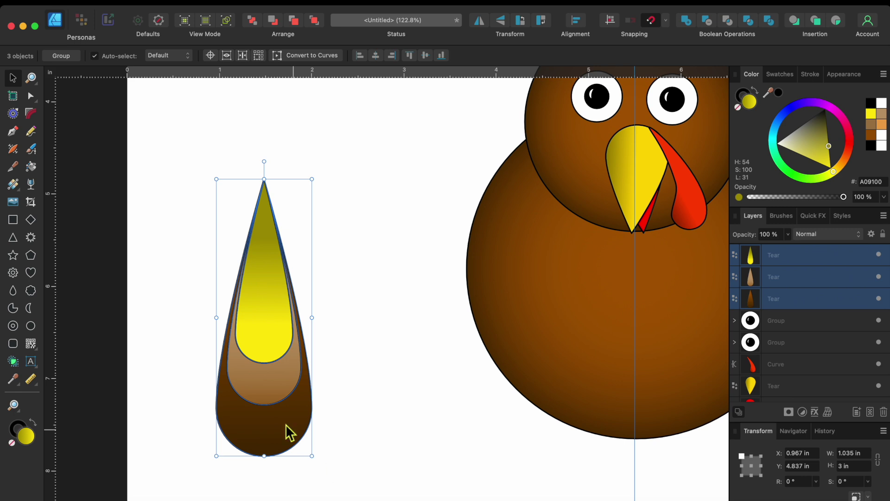
{"action": "right_click", "coordinate": [270, 392]}
{"action": "left_click", "coordinate": [281, 443]}
Step: Rotate the feather group to -90° and move it so its tip overlaps the lower left of the body
{"action": "left_click_drag", "start_coordinate": [265, 163], "coordinate": [442, 334]}
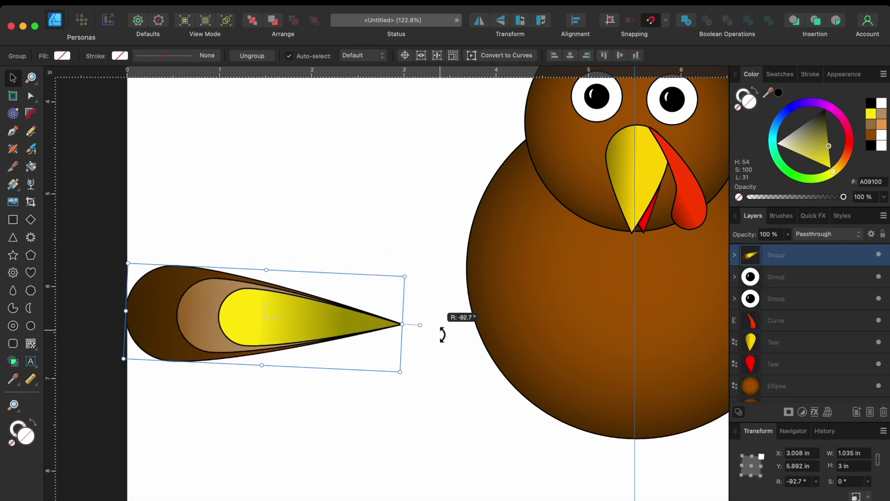
{"action": "left_click_drag", "start_coordinate": [293, 321], "coordinate": [419, 341]}
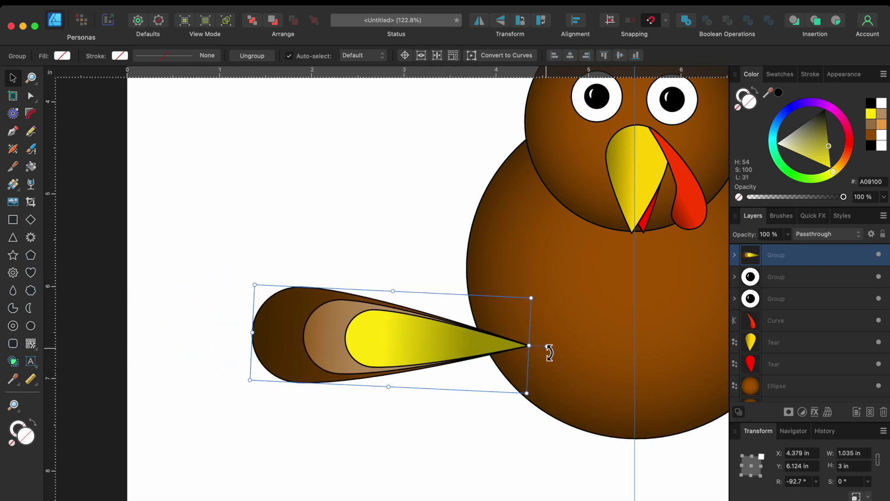
{"action": "left_click_drag", "start_coordinate": [550, 352], "coordinate": [549, 344]}
{"action": "scroll", "coordinate": [507, 342], "scroll_direction": "down", "scroll_amount": 3}
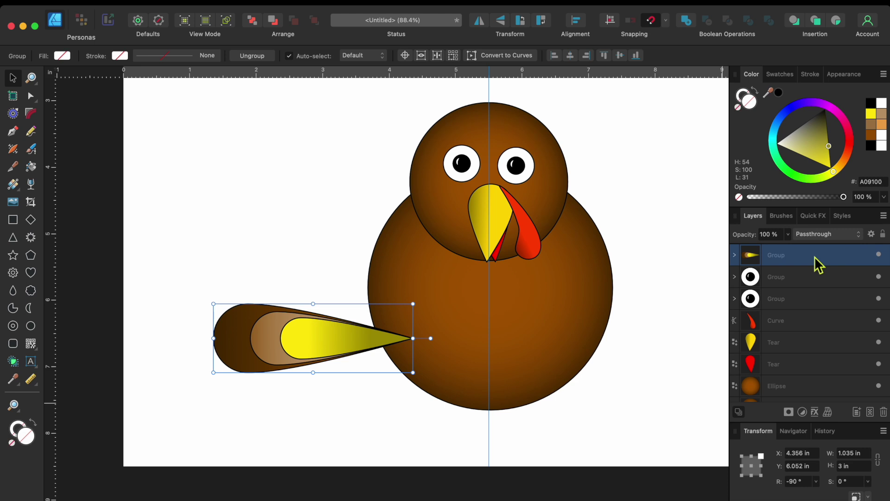
Step: Send the feather behind the turkey and move its transform origin onto the vertical guide at 5.5 in
{"action": "left_click", "coordinate": [252, 20]}
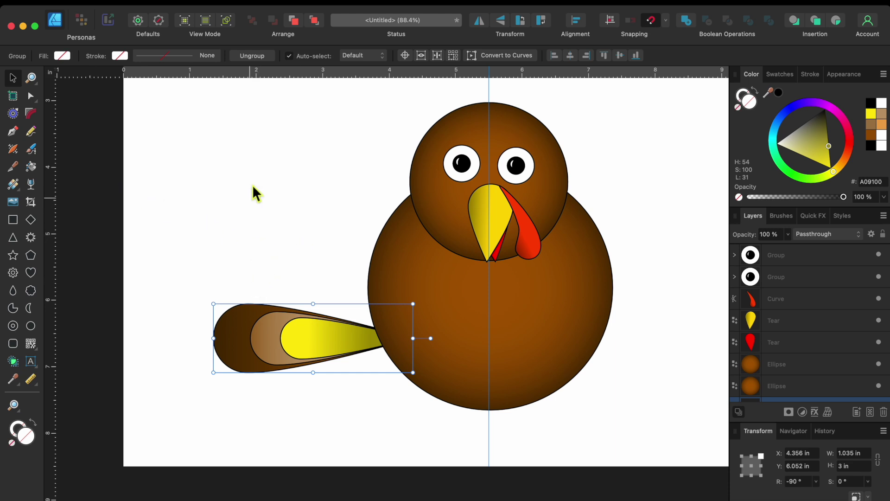
{"action": "left_click", "coordinate": [407, 57]}
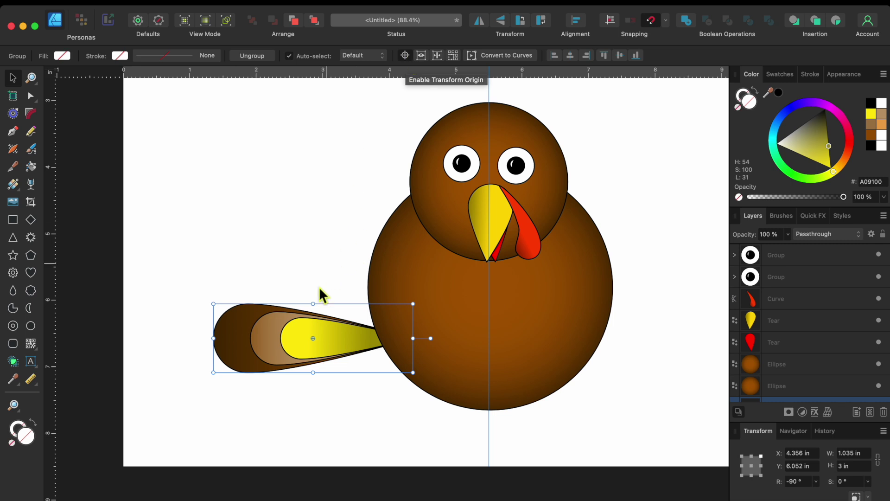
{"action": "left_click_drag", "start_coordinate": [319, 344], "coordinate": [493, 346]}
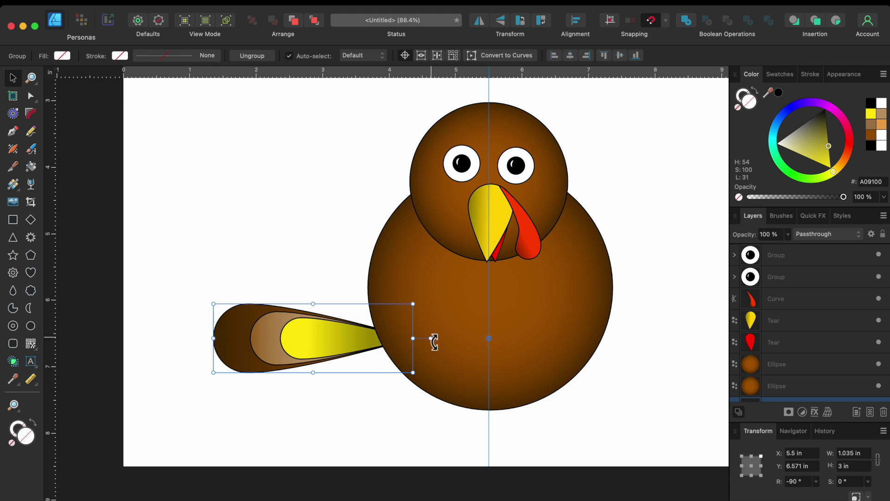
{"action": "mouse_move", "coordinate": [437, 341]}
{"action": "left_mouse_down"}
{"action": "mouse_move", "coordinate": [433, 318]}
{"action": "mouse_move", "coordinate": [436, 336]}
{"action": "left_mouse_up"}
Step: Duplicate the feather, rotate the copy to -105° about the origin, and repeat the duplication until thirteen feathers fan around the body
{"action": "key", "text": "super+j"}
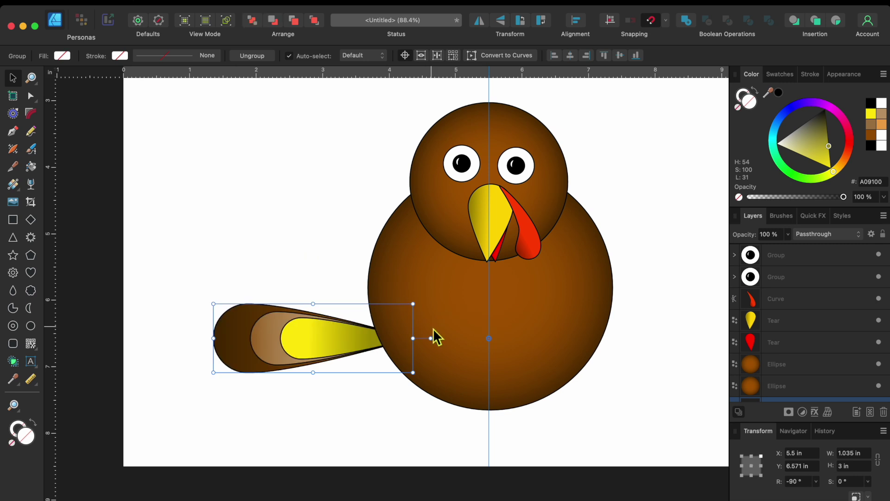
{"action": "left_click_drag", "start_coordinate": [435, 340], "coordinate": [436, 331]}
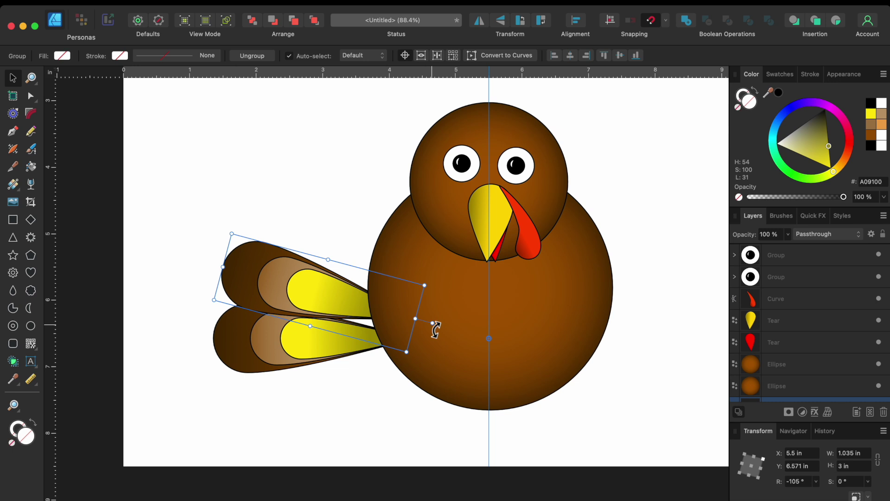
{"action": "key", "text": "super+j"}
{"action": "key", "text": "super+j"}
{"action": "key", "text": "super+j"}
{"action": "key", "text": "super+j"}
{"action": "key", "text": "super+j"}
{"action": "key", "text": "super+j"}
{"action": "key", "text": "super+j"}
{"action": "key", "text": "super+j"}
{"action": "key", "text": "super+j"}
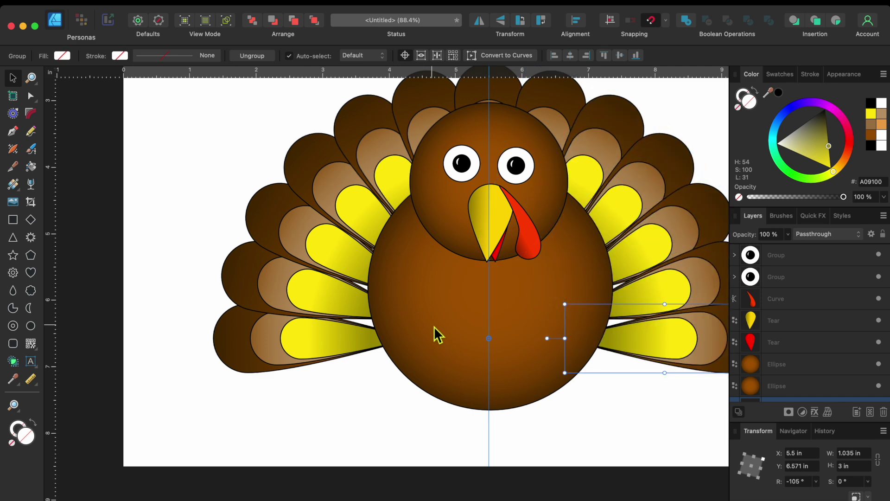
Step: Group the thirteen tail feathers and narrow the fan symmetrically to about 7 in wide
{"action": "scroll", "coordinate": [434, 327], "scroll_direction": "right", "scroll_amount": 4}
{"action": "scroll", "coordinate": [434, 327], "scroll_direction": "up", "scroll_amount": 2}
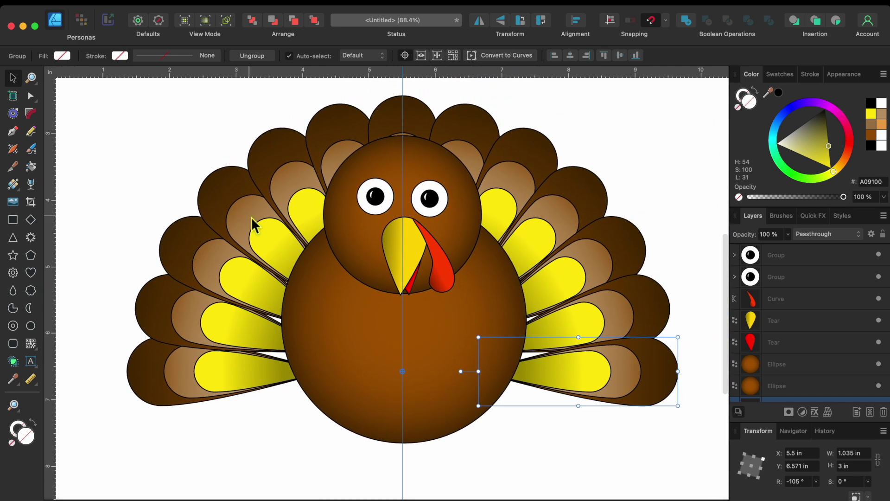
{"action": "scroll", "coordinate": [240, 206], "scroll_direction": "down", "scroll_amount": 4}
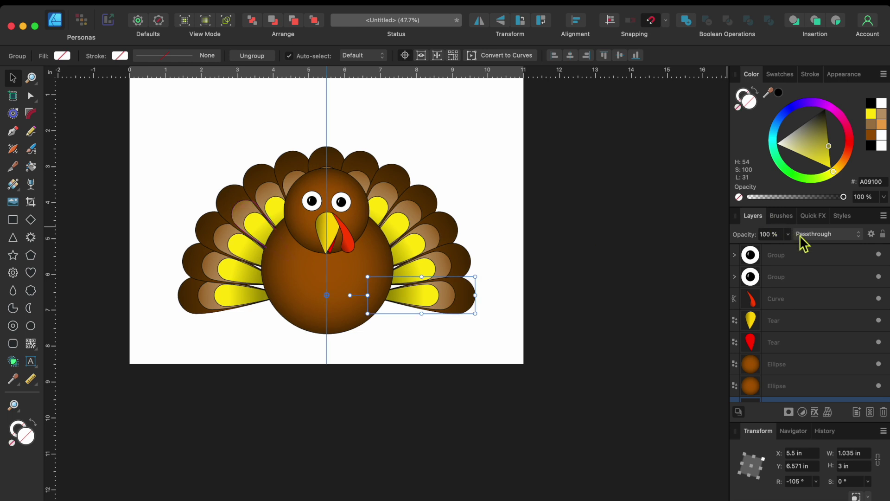
{"action": "scroll", "coordinate": [794, 325], "scroll_direction": "down", "scroll_amount": 5}
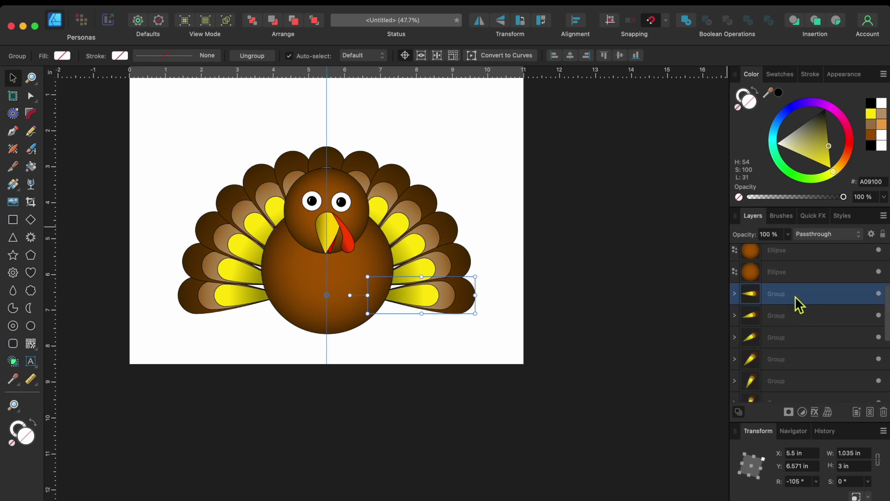
{"action": "scroll", "coordinate": [781, 352], "scroll_direction": "down", "scroll_amount": 8}
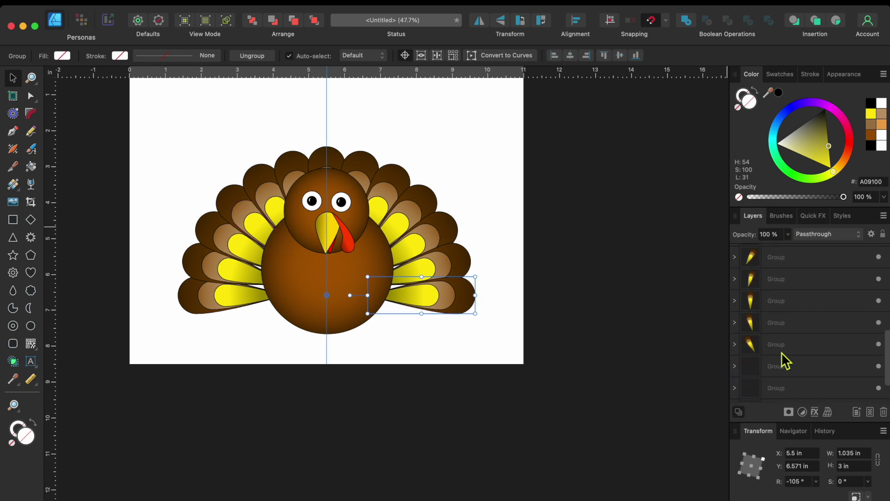
{"action": "left_click", "coordinate": [786, 386], "text": "shift"}
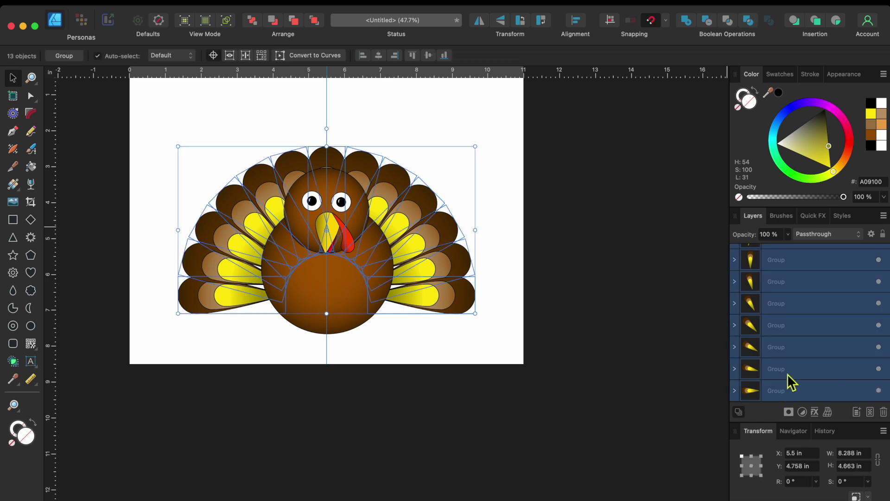
{"action": "right_click", "coordinate": [788, 373]}
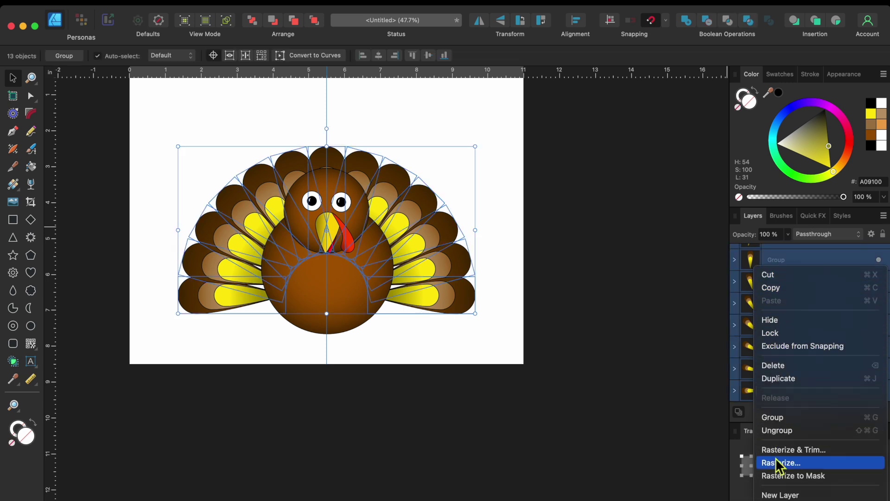
{"action": "left_click", "coordinate": [779, 419]}
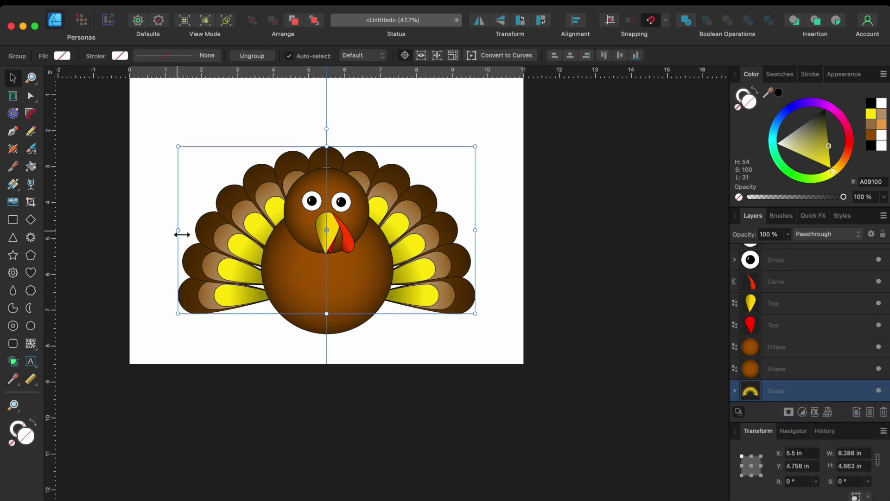
{"action": "left_click_drag", "start_coordinate": [182, 234], "coordinate": [206, 235]}
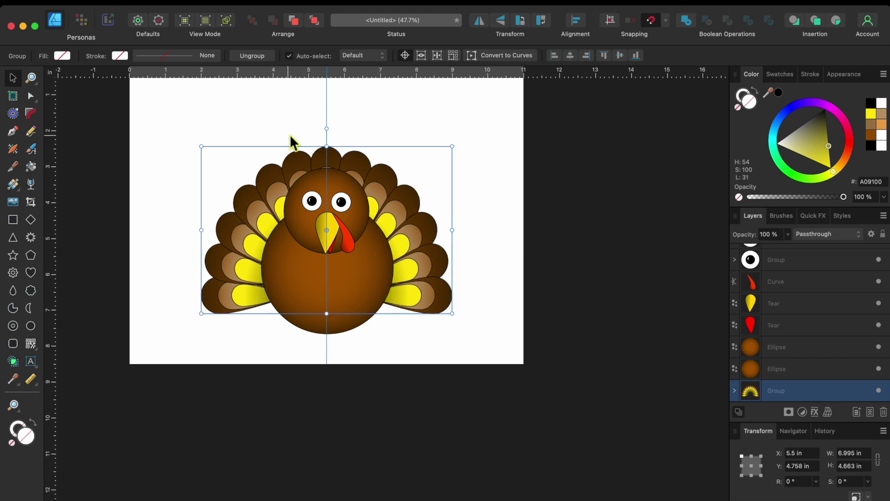
{"action": "left_click", "coordinate": [163, 144]}
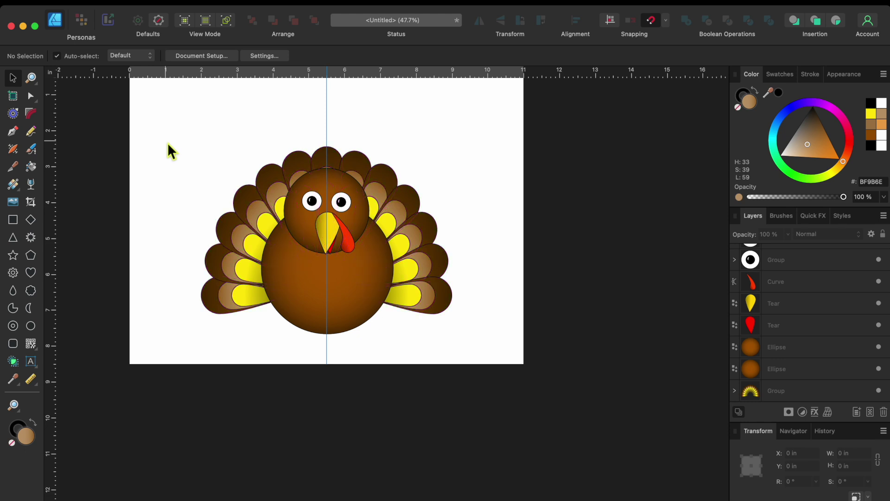
{"action": "key", "text": "super+0"}
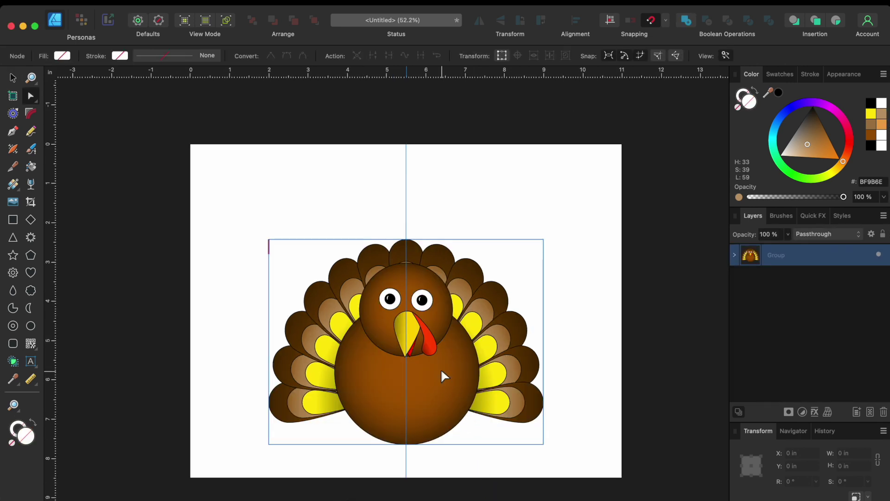
Step: Group all of the turkey's parts together and move the whole turkey up the page by about 1.6 in
{"action": "left_click", "coordinate": [444, 376]}
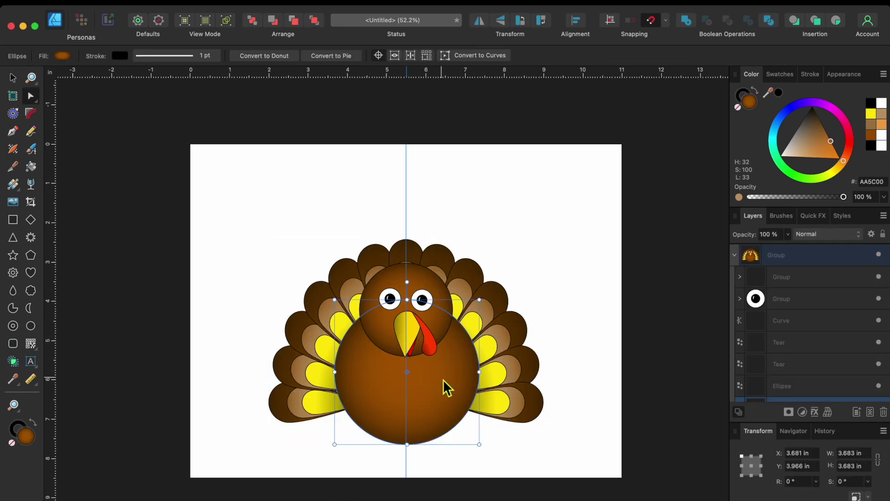
{"action": "left_click_drag", "start_coordinate": [211, 215], "coordinate": [629, 499]}
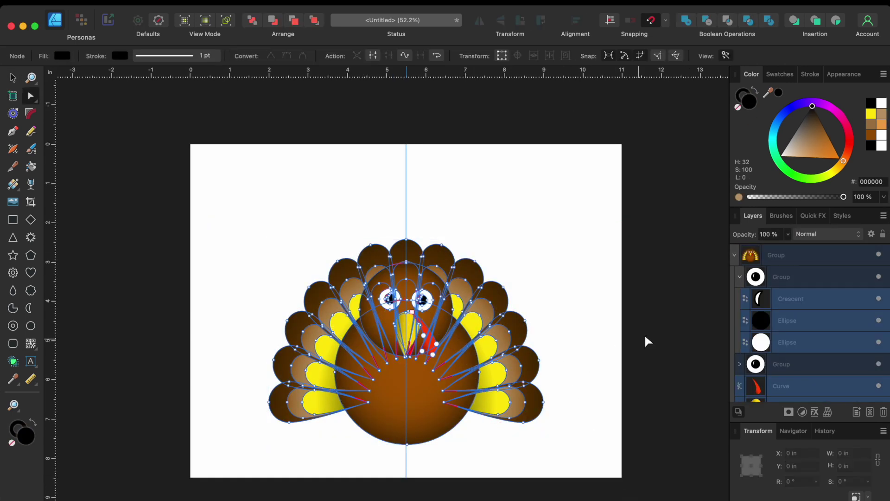
{"action": "left_click_drag", "start_coordinate": [200, 207], "coordinate": [646, 499]}
{"action": "right_click", "coordinate": [410, 398]}
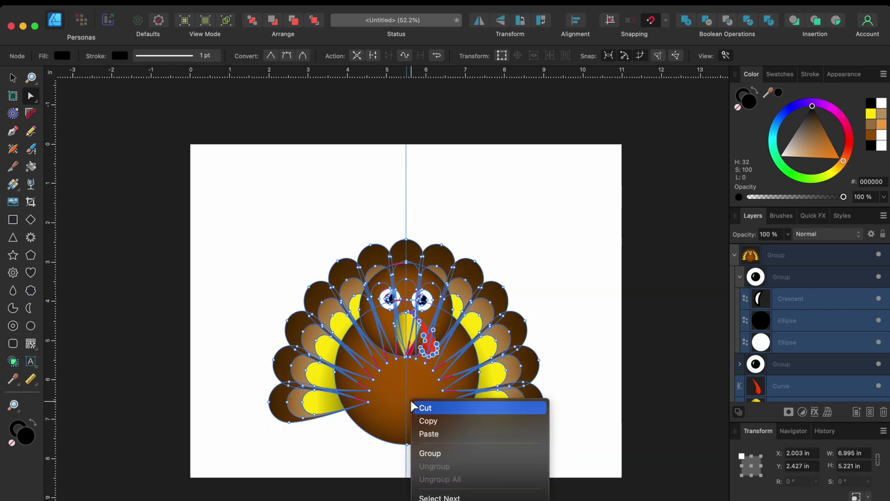
{"action": "left_click", "coordinate": [438, 456]}
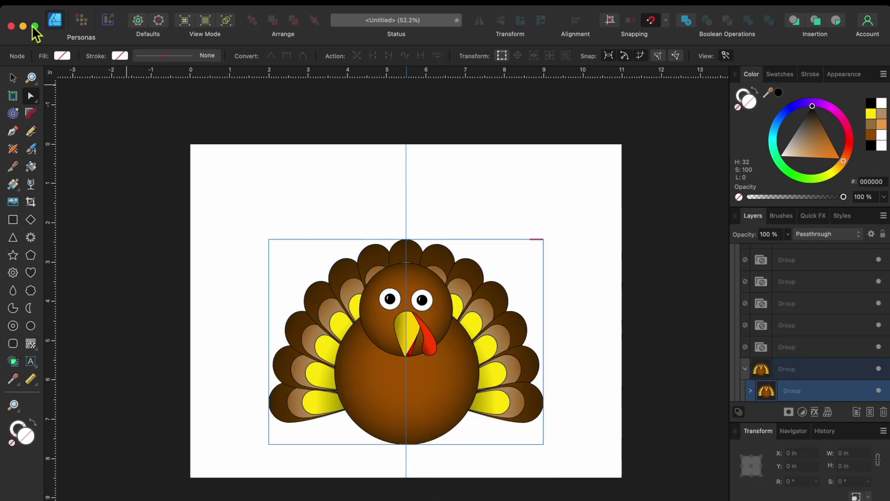
{"action": "left_click", "coordinate": [12, 85]}
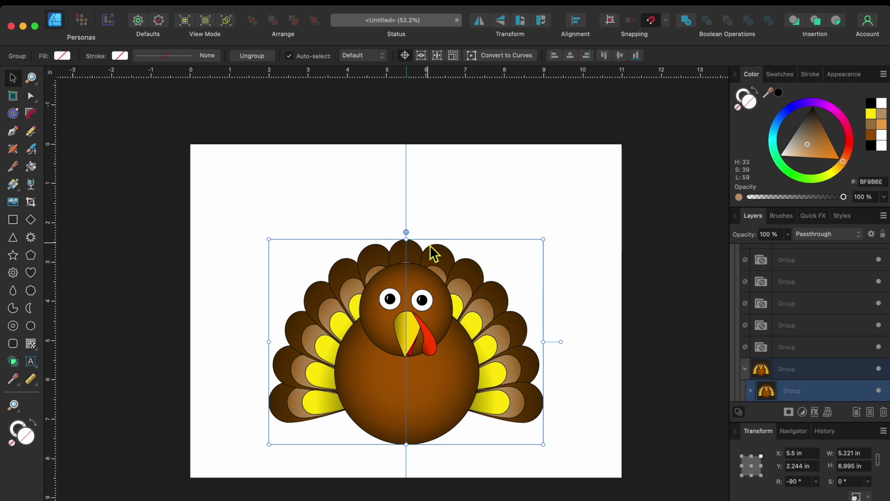
{"action": "left_click", "coordinate": [454, 239]}
{"action": "left_click_drag", "start_coordinate": [412, 383], "coordinate": [412, 320]}
Step: Draw a narrow upright rectangle about 0.3 × 1.1 in below the left feathers, with rounded 25% corners and orange fill #FF8C00
{"action": "key", "text": "m"}
{"action": "left_click_drag", "start_coordinate": [215, 380], "coordinate": [232, 424]}
{"action": "left_click", "coordinate": [436, 56]}
{"action": "left_click", "coordinate": [450, 71]}
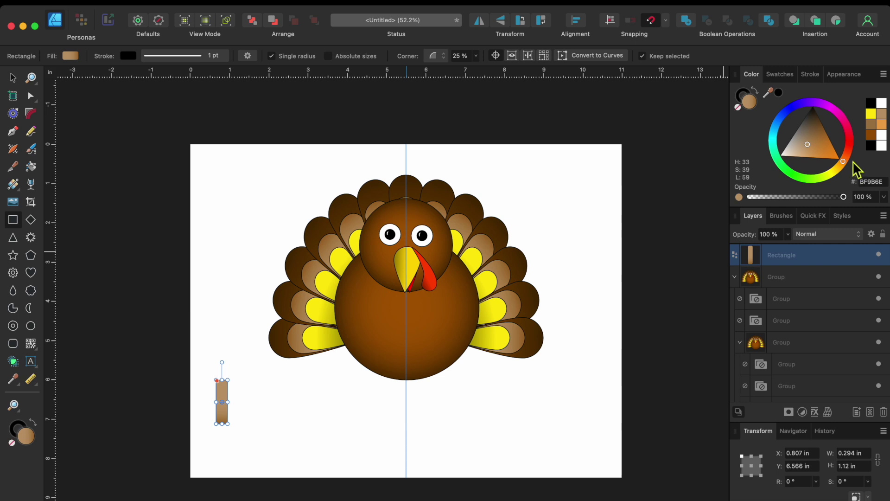
{"action": "left_click", "coordinate": [840, 160]}
{"action": "scroll", "coordinate": [199, 398], "scroll_direction": "up", "scroll_amount": 5}
{"action": "left_click_drag", "start_coordinate": [271, 374], "coordinate": [382, 370]}
{"action": "scroll", "coordinate": [427, 380], "scroll_direction": "down", "scroll_amount": 2}
Step: Duplicate the orange bar into two more bars and rotate, shorten and position them across the upright bar as toes
{"action": "left_click_drag", "start_coordinate": [380, 246], "coordinate": [450, 285]}
{"action": "key", "text": "super+j"}
{"action": "left_click_drag", "start_coordinate": [374, 306], "coordinate": [376, 319]}
{"action": "left_click", "coordinate": [380, 279]}
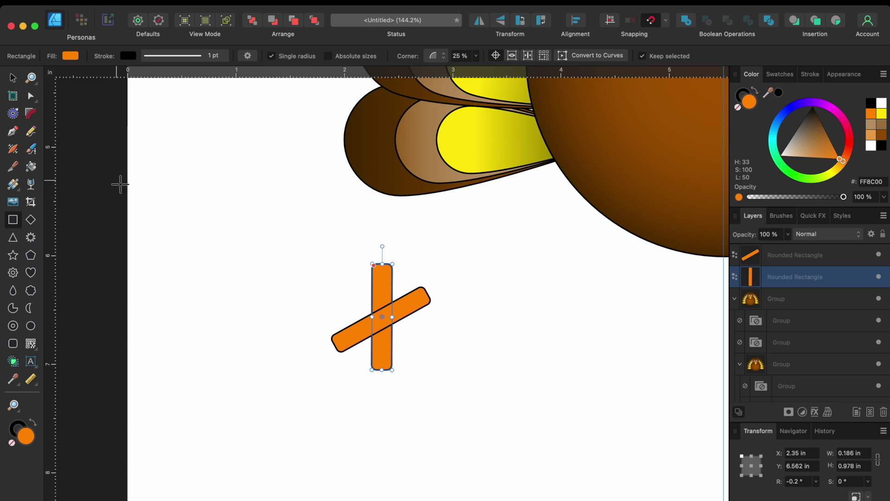
{"action": "key", "text": "super+j"}
{"action": "left_click_drag", "start_coordinate": [382, 246], "coordinate": [406, 269]}
{"action": "left_click_drag", "start_coordinate": [406, 269], "coordinate": [385, 307]}
{"action": "left_click_drag", "start_coordinate": [365, 365], "coordinate": [314, 327]}
{"action": "left_click_drag", "start_coordinate": [348, 260], "coordinate": [298, 271]}
{"action": "left_click_drag", "start_coordinate": [290, 308], "coordinate": [347, 304]}
Step: Merge the three orange bars into a single foot shape
{"action": "left_click", "coordinate": [13, 78]}
{"action": "left_click_drag", "start_coordinate": [87, 181], "coordinate": [516, 410]}
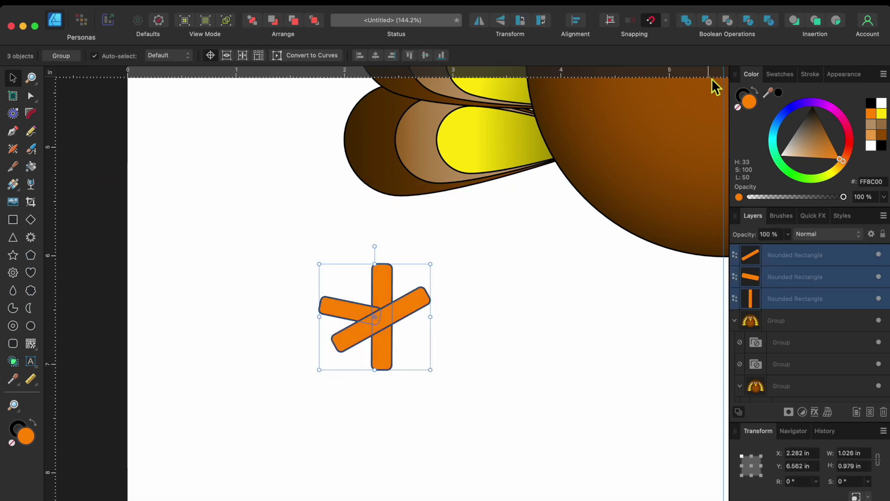
{"action": "left_click", "coordinate": [688, 22]}
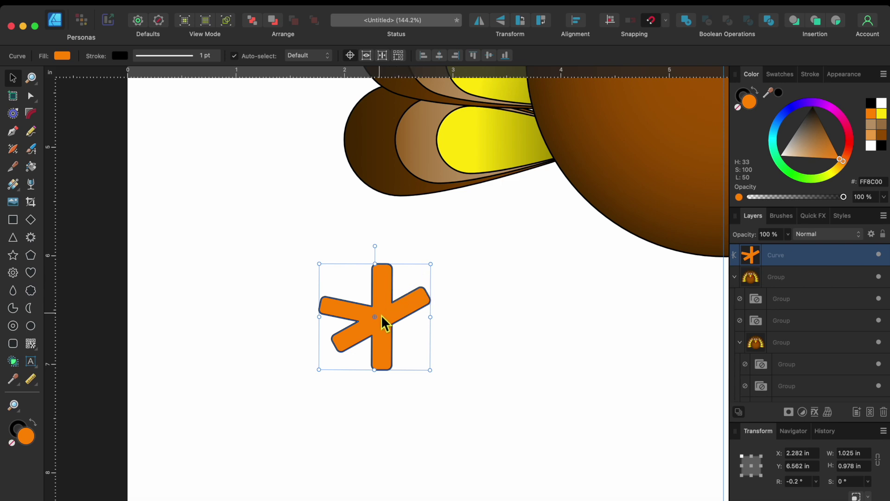
Step: Move the foot to the body's lower edge, left of the vertical guide, and send it behind the turkey
{"action": "scroll", "coordinate": [383, 319], "scroll_direction": "down", "scroll_amount": 3}
{"action": "left_click_drag", "start_coordinate": [384, 312], "coordinate": [577, 289]}
{"action": "scroll", "coordinate": [578, 290], "scroll_direction": "right", "scroll_amount": 5}
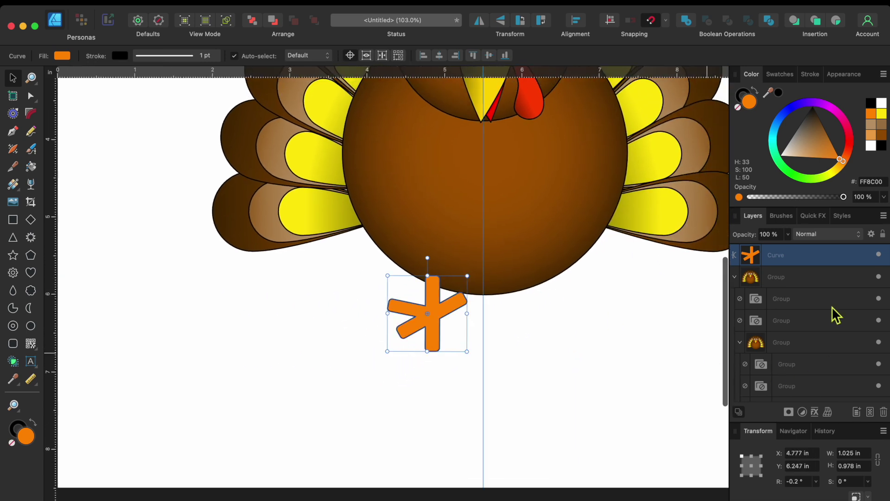
{"action": "left_click", "coordinate": [251, 21]}
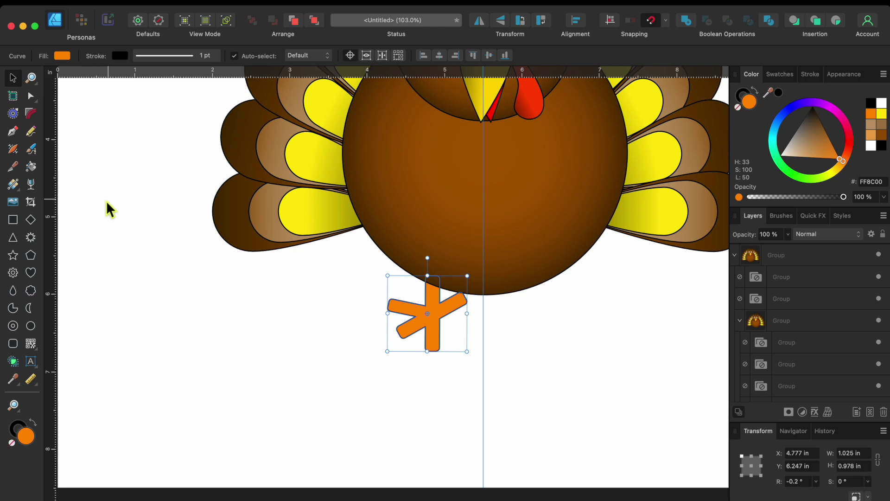
Step: Apply a 3D layer effect with a 9.2 px radius to the foot
{"action": "left_click", "coordinate": [815, 412]}
{"action": "left_click", "coordinate": [543, 175]}
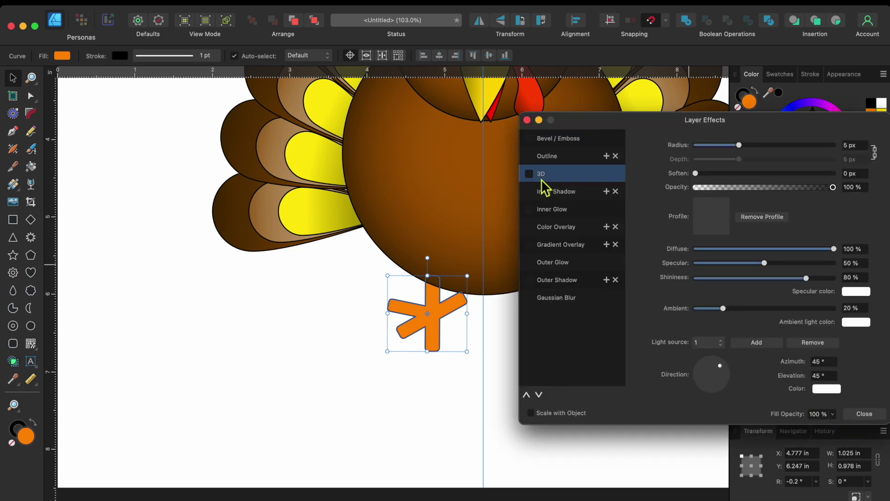
{"action": "left_click", "coordinate": [529, 173]}
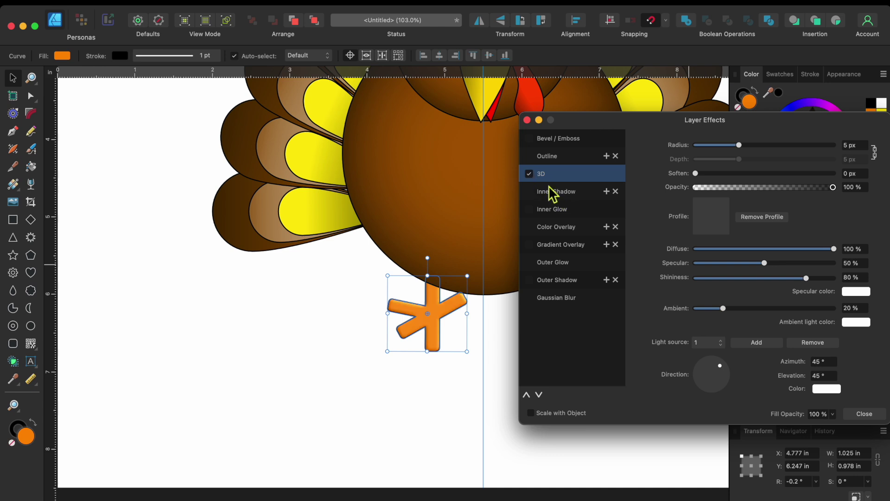
{"action": "left_click_drag", "start_coordinate": [734, 149], "coordinate": [758, 156]}
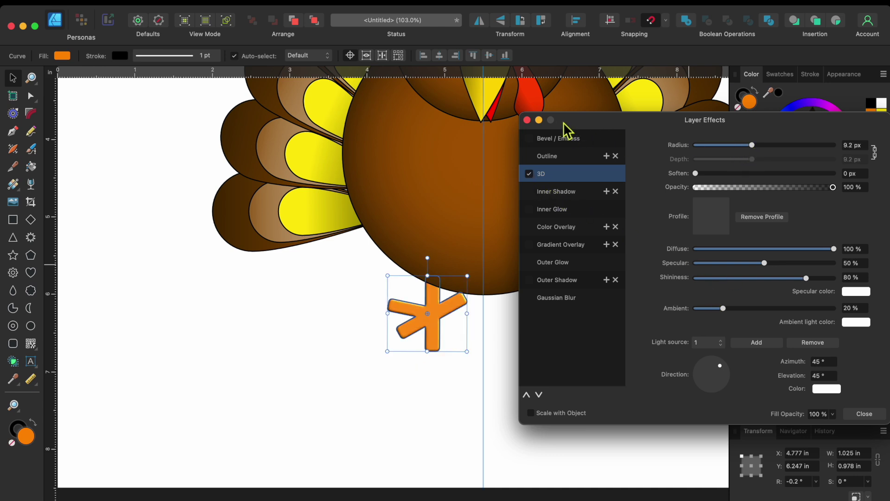
{"action": "left_click", "coordinate": [528, 120]}
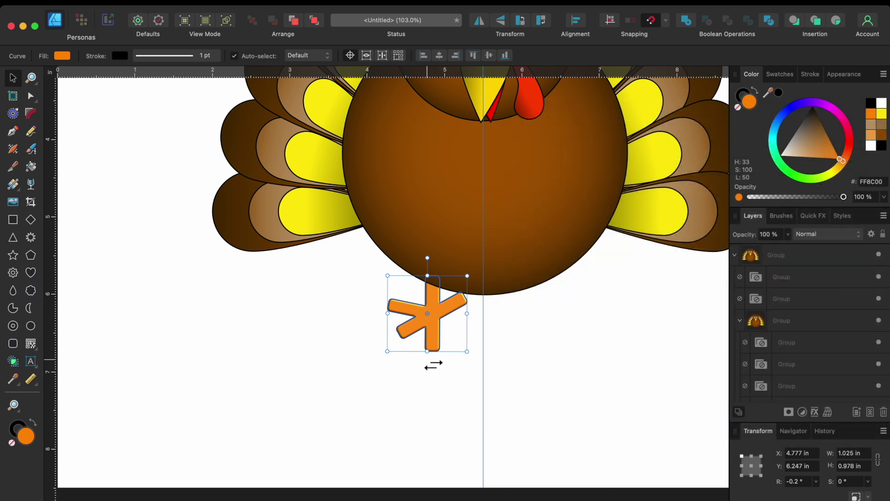
Step: Create a horizontally mirrored second foot and place the pair under the body on either side of the vertical guide
{"action": "right_click", "coordinate": [447, 330]}
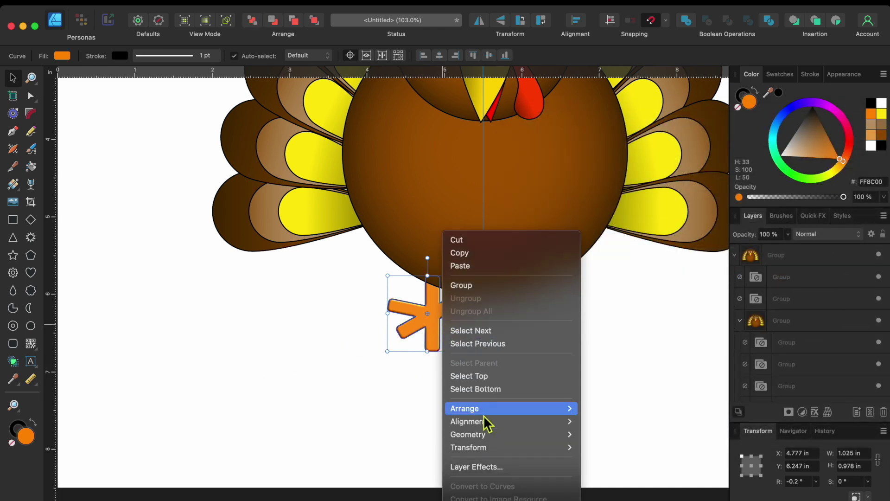
{"action": "mouse_move", "coordinate": [485, 448]}
{"action": "left_click", "coordinate": [621, 478]}
{"action": "left_click_drag", "start_coordinate": [465, 314], "coordinate": [515, 323]}
{"action": "left_click_drag", "start_coordinate": [433, 323], "coordinate": [534, 334]}
{"action": "left_click", "coordinate": [457, 377]}
{"action": "scroll", "coordinate": [453, 376], "scroll_direction": "down", "scroll_amount": 5}
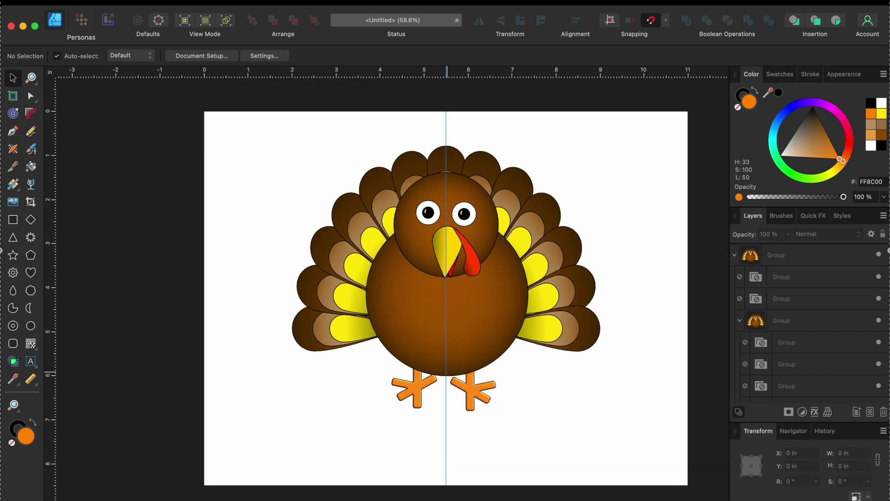
Step: Move the left foot closer to the right one and centre both feet beneath the body
{"action": "left_click", "coordinate": [421, 393]}
{"action": "left_click_drag", "start_coordinate": [431, 393], "coordinate": [446, 377]}
{"action": "left_click", "coordinate": [576, 407]}
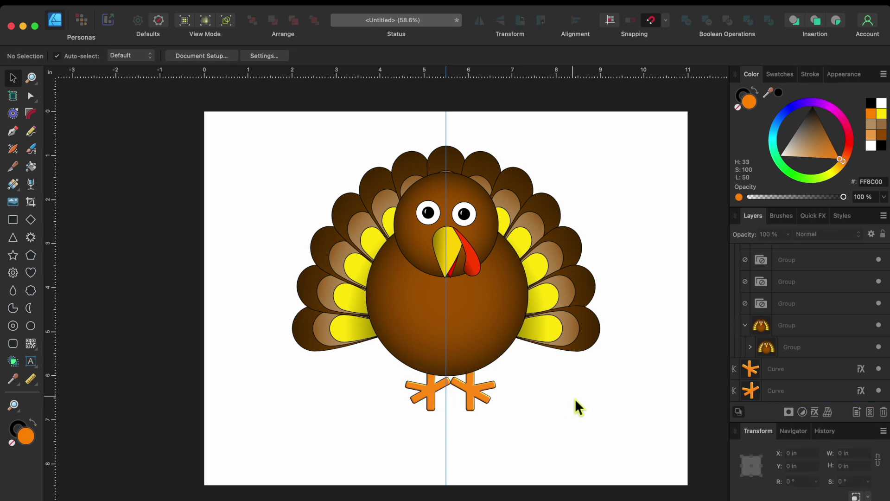
{"action": "left_click_drag", "start_coordinate": [382, 371], "coordinate": [529, 443]}
{"action": "left_click_drag", "start_coordinate": [496, 408], "coordinate": [477, 398]}
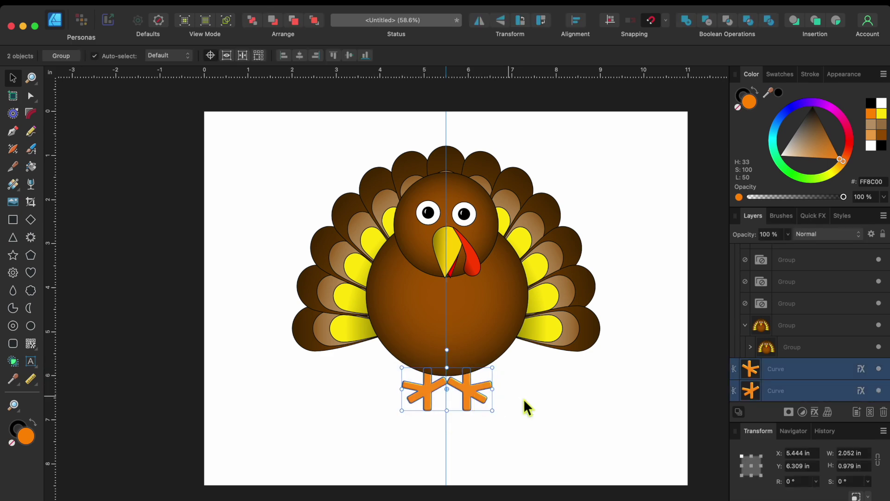
{"action": "left_click", "coordinate": [525, 412]}
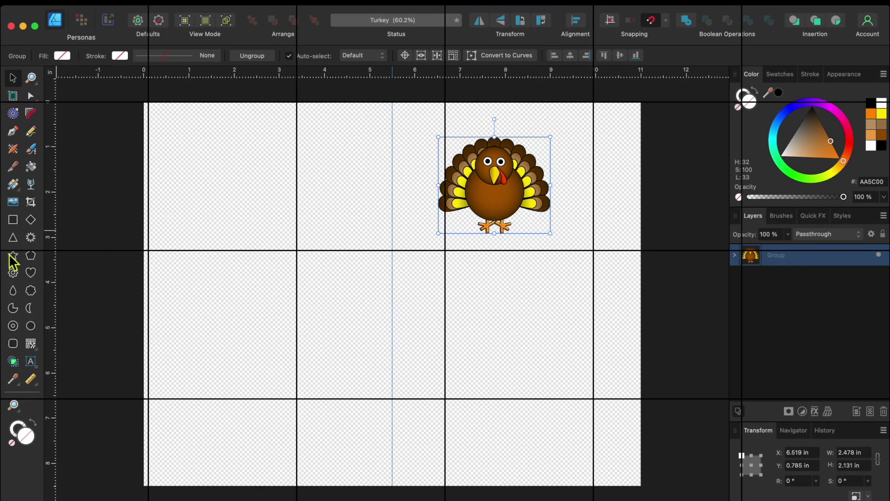
Step: Draw an 11 × 4.25 in rectangle covering the lower half of the page and fill it dark brown #774200
{"action": "left_click_drag", "start_coordinate": [144, 293], "coordinate": [641, 486]}
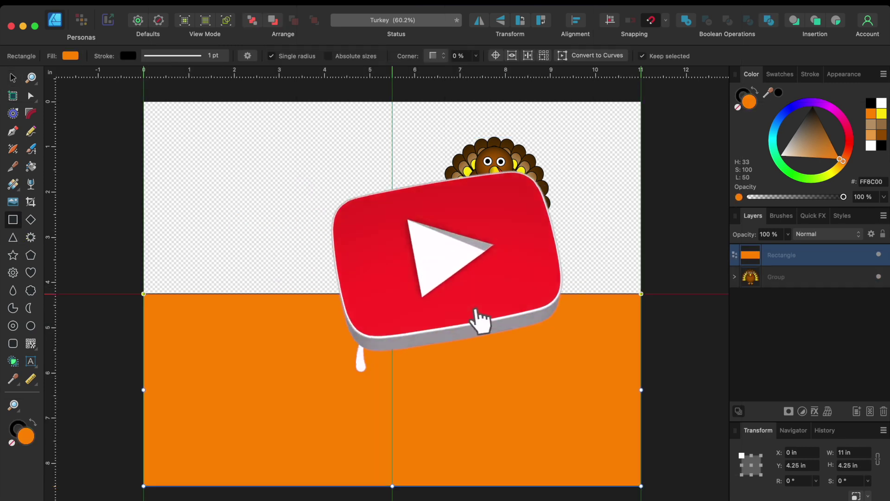
{"action": "left_click_drag", "start_coordinate": [841, 160], "coordinate": [831, 134]}
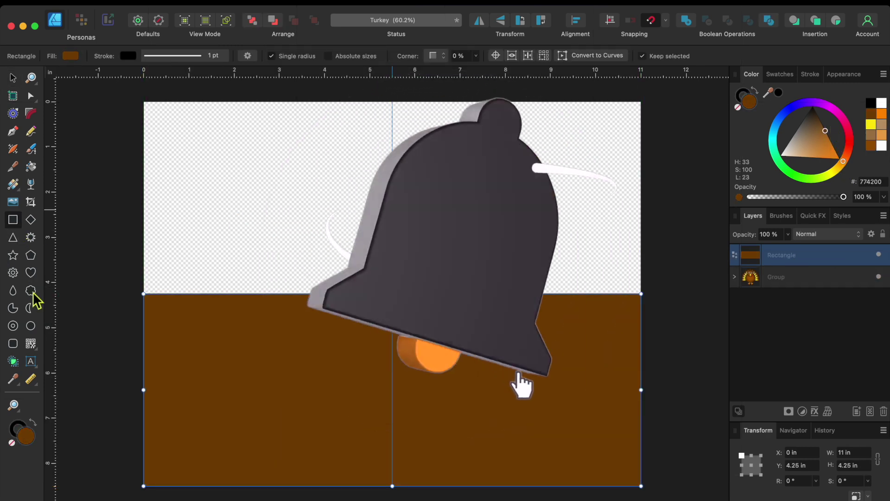
Step: Draw an 8-bubble cloud about 10.7 × 3.7 in centred on the brown rectangle and fill it light orange #FFBA66
{"action": "left_click", "coordinate": [31, 291]}
{"action": "left_click_drag", "start_coordinate": [155, 378], "coordinate": [634, 475]}
{"action": "left_click_drag", "start_coordinate": [399, 384], "coordinate": [399, 314]}
{"action": "left_click_drag", "start_coordinate": [159, 397], "coordinate": [155, 397]}
{"action": "left_click", "coordinate": [317, 55]}
{"action": "left_click_drag", "start_coordinate": [325, 76], "coordinate": [307, 75]}
{"action": "left_click", "coordinate": [816, 157]}
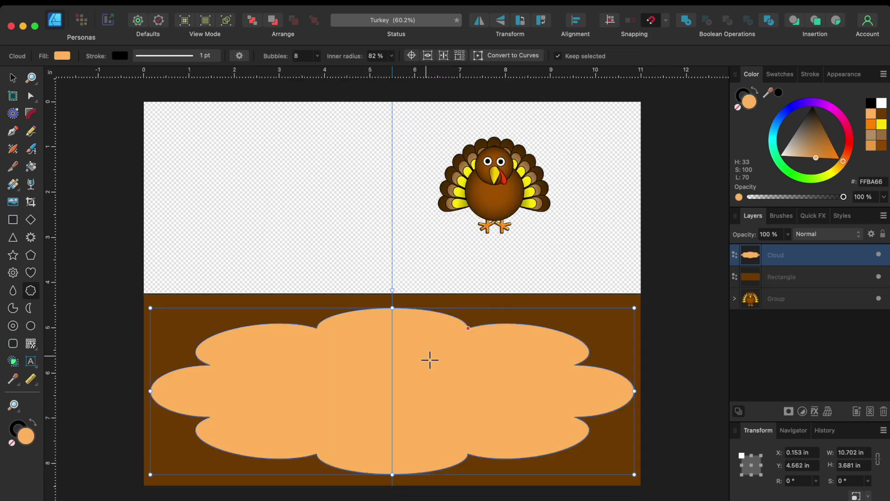
Step: Duplicate the cloud, fill the copy off-white #FFFAF4 and shrink it concentrically inside the orange cloud
{"action": "key", "text": "v"}
{"action": "key", "text": "super+j"}
{"action": "left_click", "coordinate": [784, 156]}
{"action": "left_click_drag", "start_coordinate": [150, 308], "coordinate": [185, 322]}
Step: Bring the turkey to the front at the card's lower left, tilt it, and place a copy rotated -25.3° at the lower right
{"action": "left_click_drag", "start_coordinate": [508, 205], "coordinate": [235, 438]}
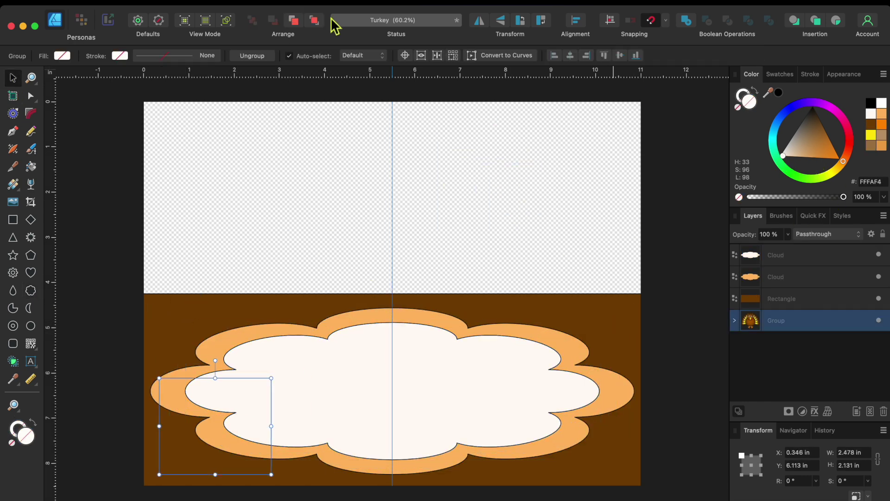
{"action": "left_click", "coordinate": [314, 20]}
{"action": "key", "text": "super+j"}
{"action": "left_click_drag", "start_coordinate": [157, 477], "coordinate": [175, 485]}
{"action": "left_click_drag", "start_coordinate": [218, 431], "coordinate": [577, 423]}
{"action": "left_click_drag", "start_coordinate": [598, 389], "coordinate": [598, 370]}
Step: Add the guest's first name as large artistic text between the turkeys, using the Barbecue Personal Use font
{"action": "key", "text": "t"}
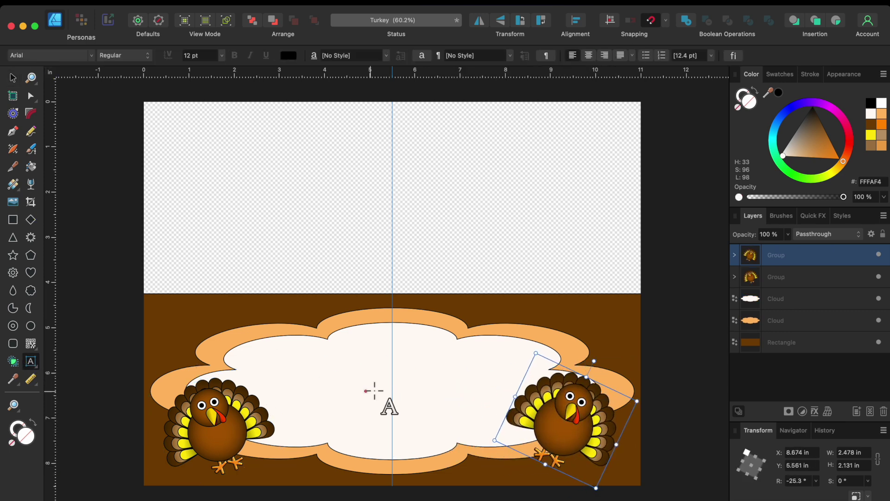
{"action": "left_click_drag", "start_coordinate": [306, 364], "coordinate": [343, 417]}
{"action": "type", "text": "JEFF"}
{"action": "key", "text": "BackSpace"}
{"action": "key", "text": "BackSpace"}
{"action": "key", "text": "BackSpace"}
{"action": "type", "text": "eff"}
{"action": "key", "text": "super+a"}
{"action": "left_click", "coordinate": [60, 55]}
{"action": "left_click", "coordinate": [52, 69]}
{"action": "left_click", "coordinate": [172, 88]}
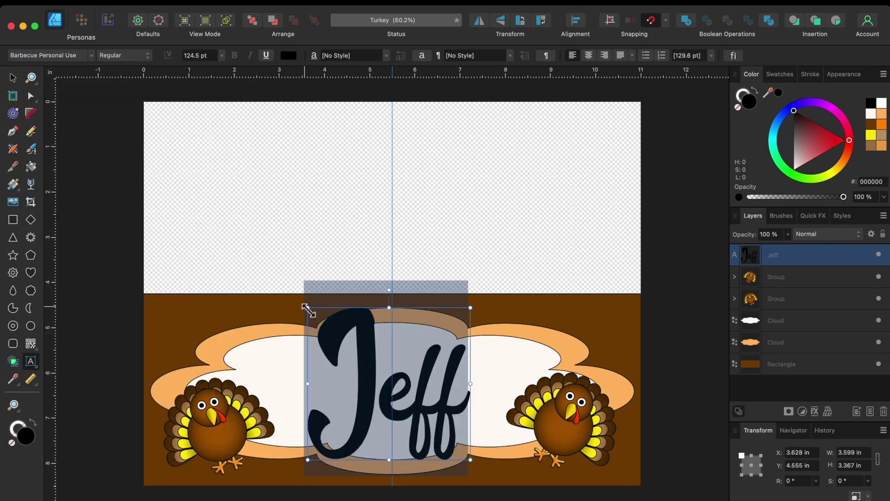
Step: Scale the name down to 87.5 pt inside the white cloud and colour it dark brown #774200
{"action": "left_click_drag", "start_coordinate": [308, 308], "coordinate": [354, 320]}
{"action": "left_click_drag", "start_coordinate": [432, 358], "coordinate": [406, 350]}
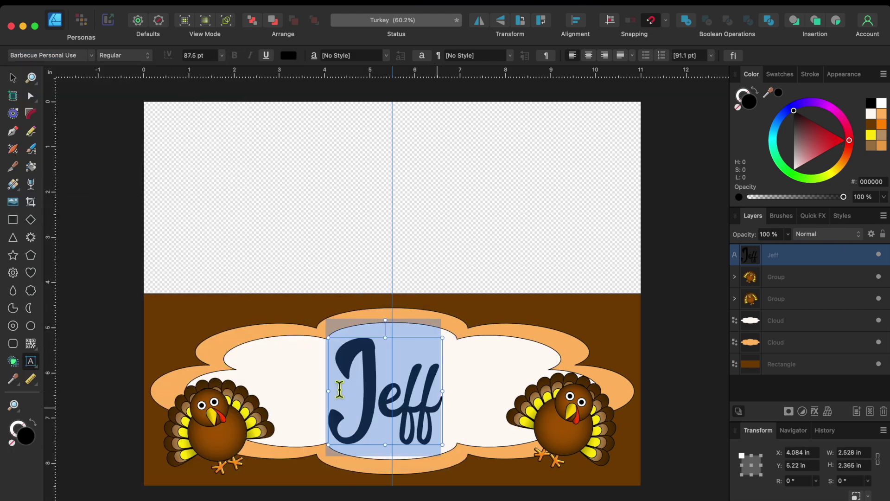
{"action": "left_click", "coordinate": [286, 55]}
{"action": "left_click_drag", "start_coordinate": [441, 76], "coordinate": [571, 316]}
{"action": "key", "text": "Escape"}
Step: Group the whole card design and place a copy rotated upside down on the upper half of the page
{"action": "left_click", "coordinate": [13, 78]}
{"action": "key", "text": "super+a"}
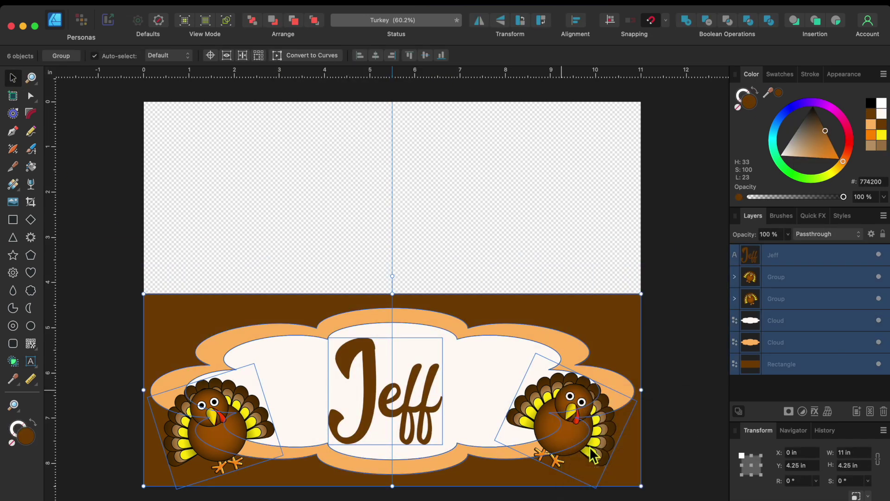
{"action": "key", "text": "super+g"}
{"action": "key", "text": "super+j"}
{"action": "left_click_drag", "start_coordinate": [436, 313], "coordinate": [436, 224]}
{"action": "left_click_drag", "start_coordinate": [392, 188], "coordinate": [397, 354]}
{"action": "left_click_drag", "start_coordinate": [468, 279], "coordinate": [468, 167]}
{"action": "left_click", "coordinate": [110, 300]}
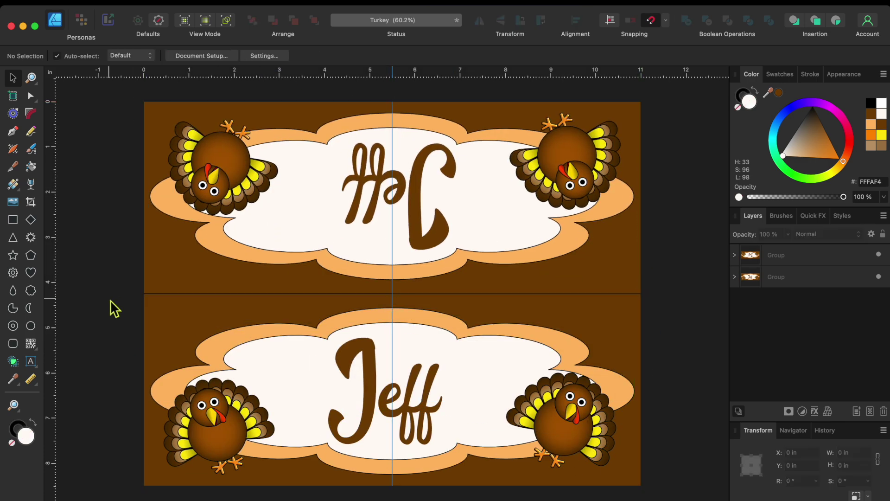